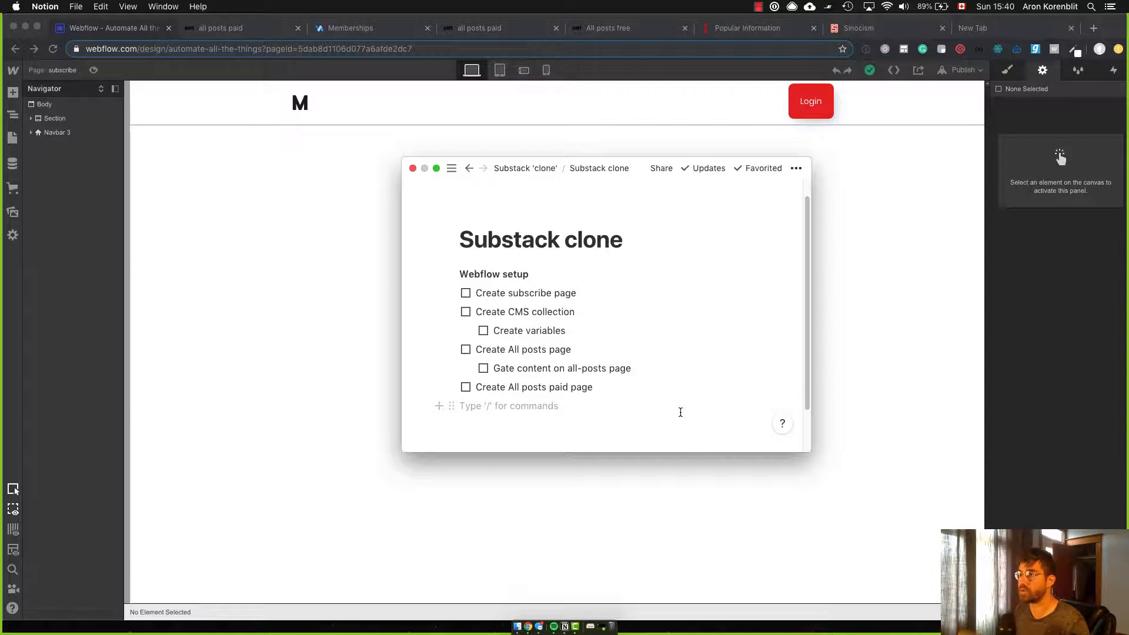
# Step: Review the Webflow setup tasks in the Substack clone checklist
pyautogui.click(582, 347)
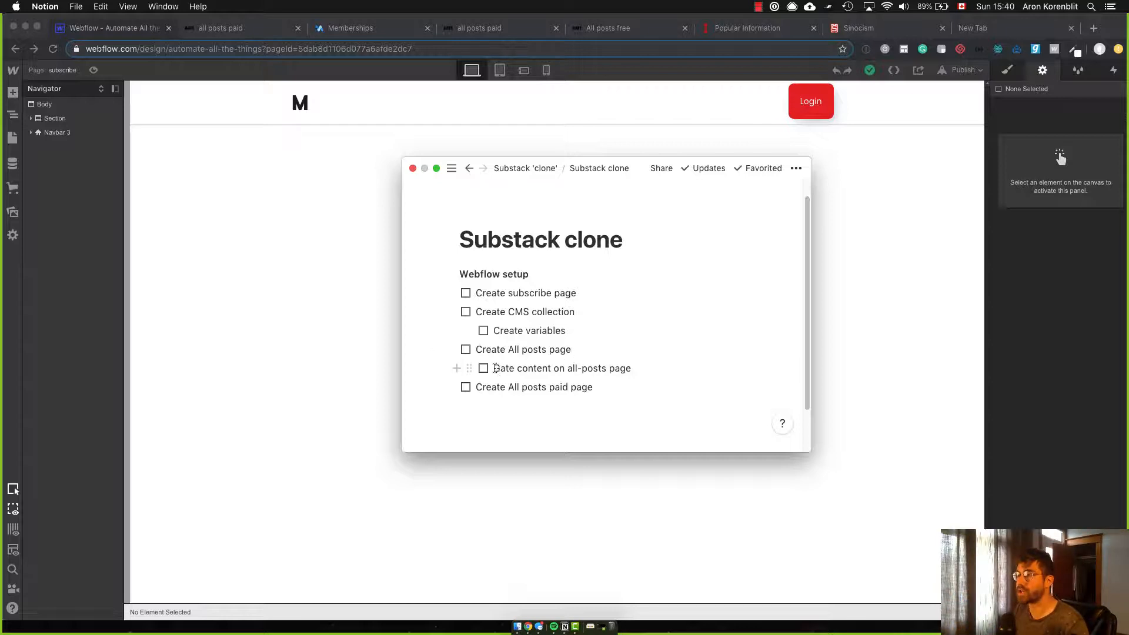
pyautogui.moveTo(495, 368); pyautogui.dragTo(637, 363)
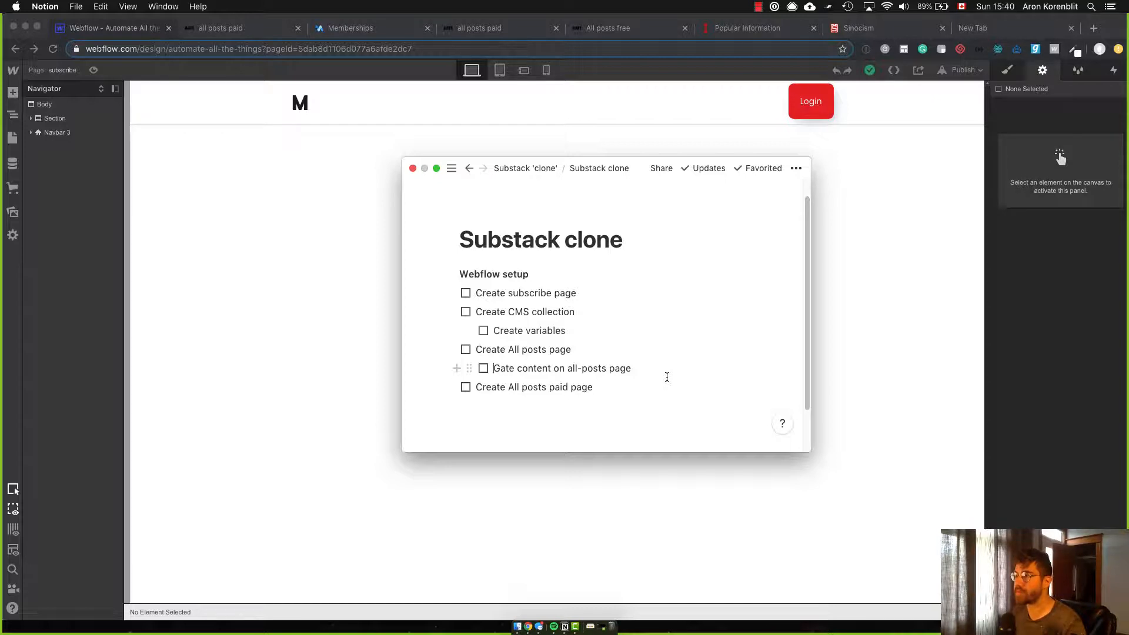
pyautogui.moveTo(615, 382); pyautogui.dragTo(477, 389)
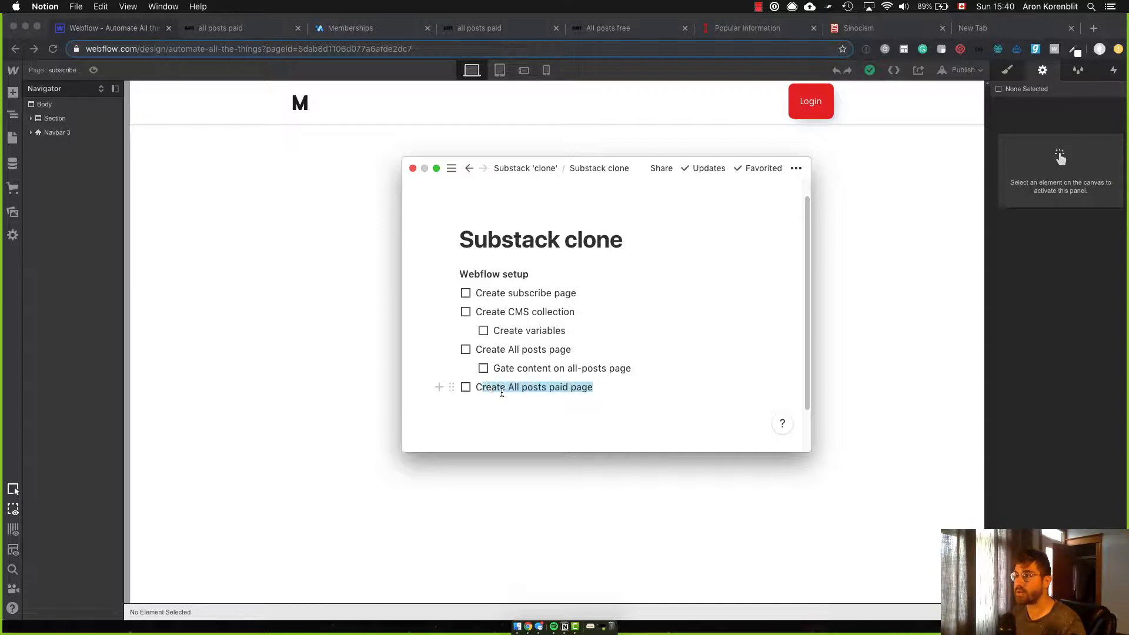
pyautogui.click(620, 390)
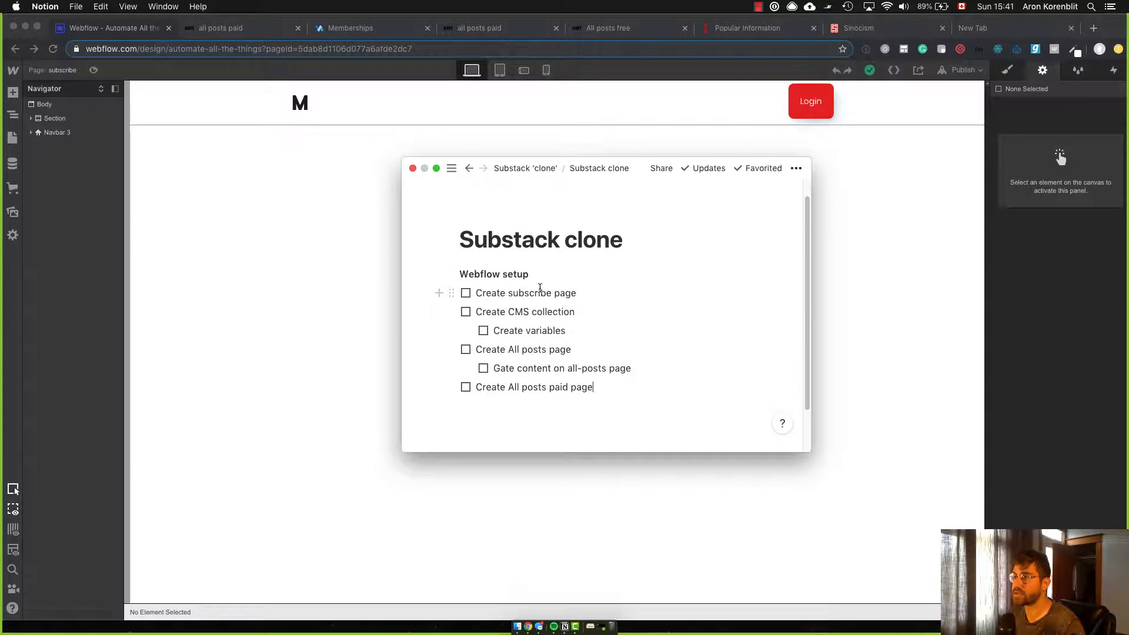
# Step: Switch to Webflow and browse the site's static pages down to the substack folder
pyautogui.press('super+Tab')
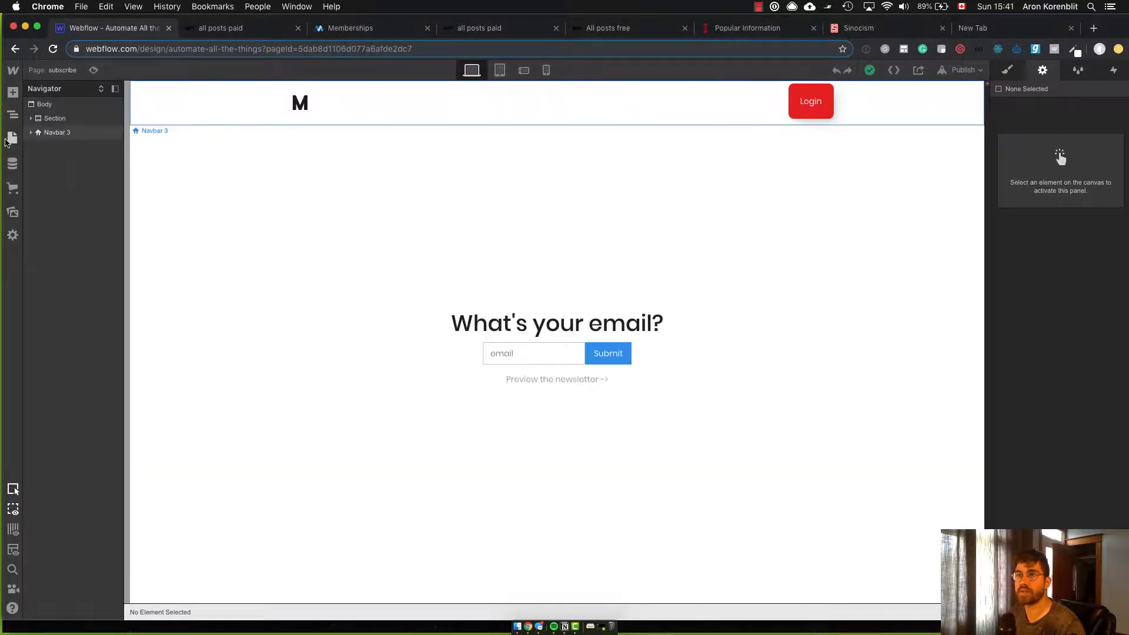
pyautogui.click(10, 144)
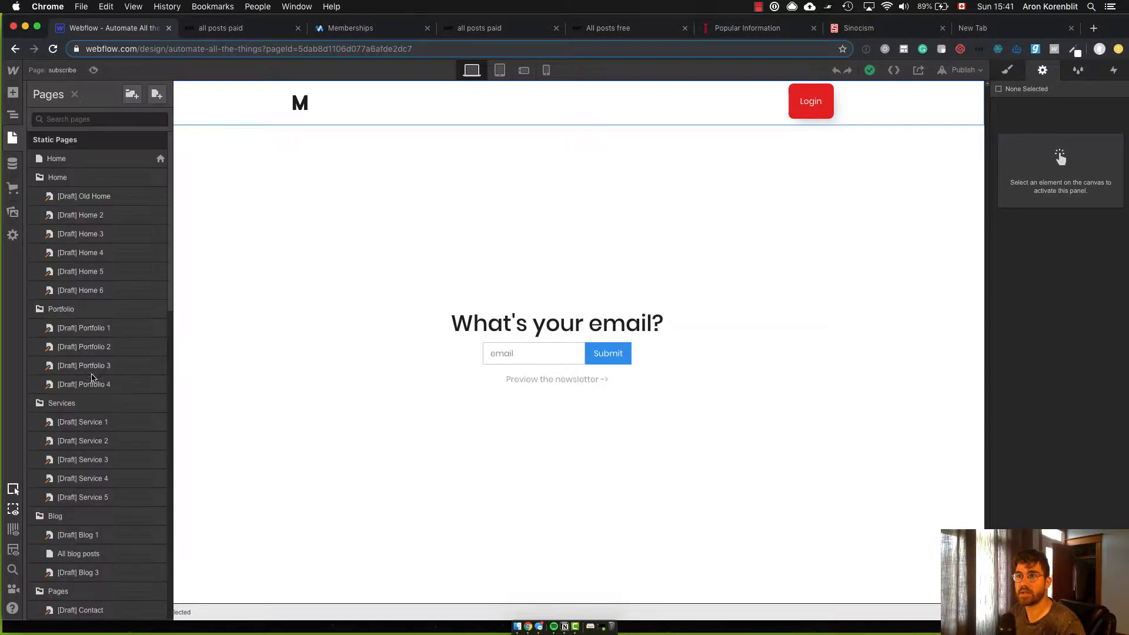
pyautogui.click(9, 145)
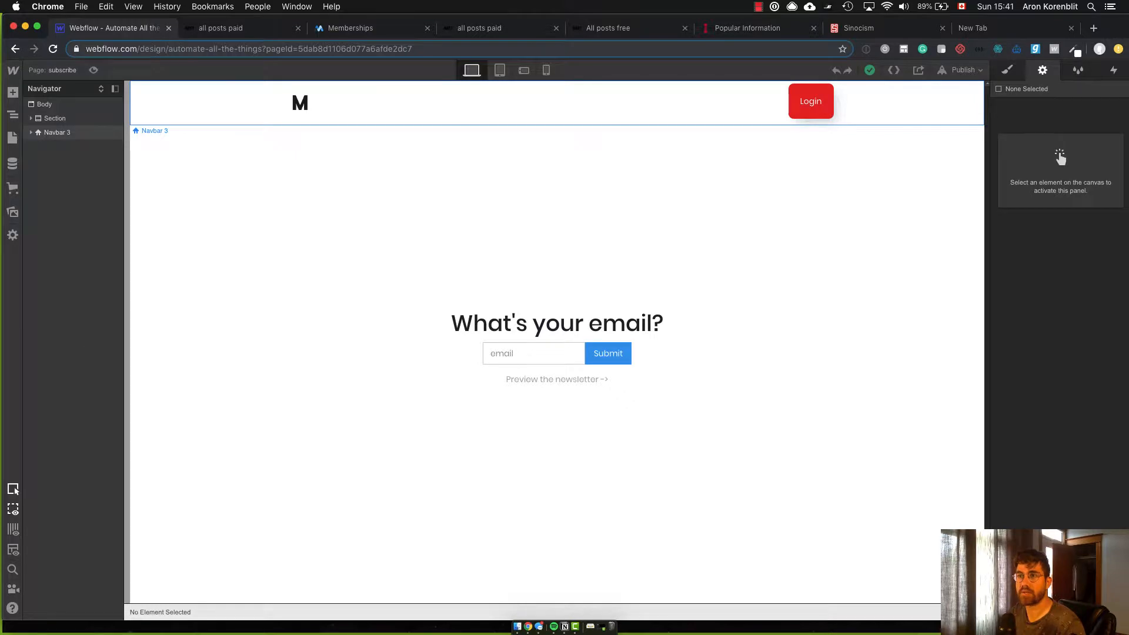
pyautogui.click(14, 139)
pyautogui.scroll(-15, 83, 353)
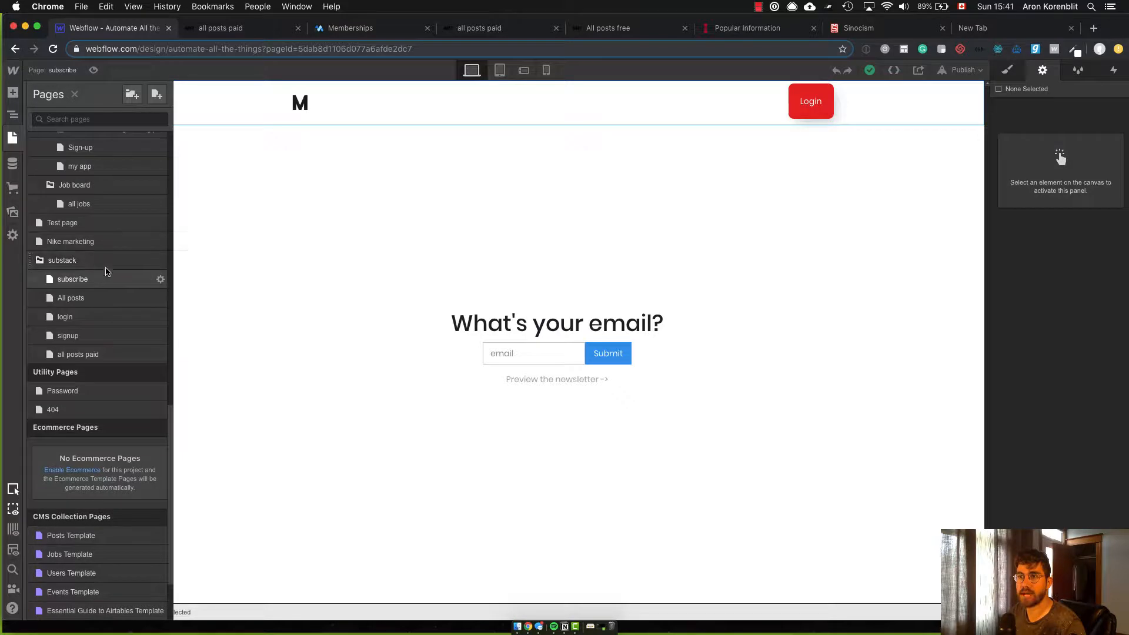
# Step: Inspect the subscribe page's heading, the email field's settings and the page link of the "Preview the newsletter" link block
pyautogui.click(606, 352)
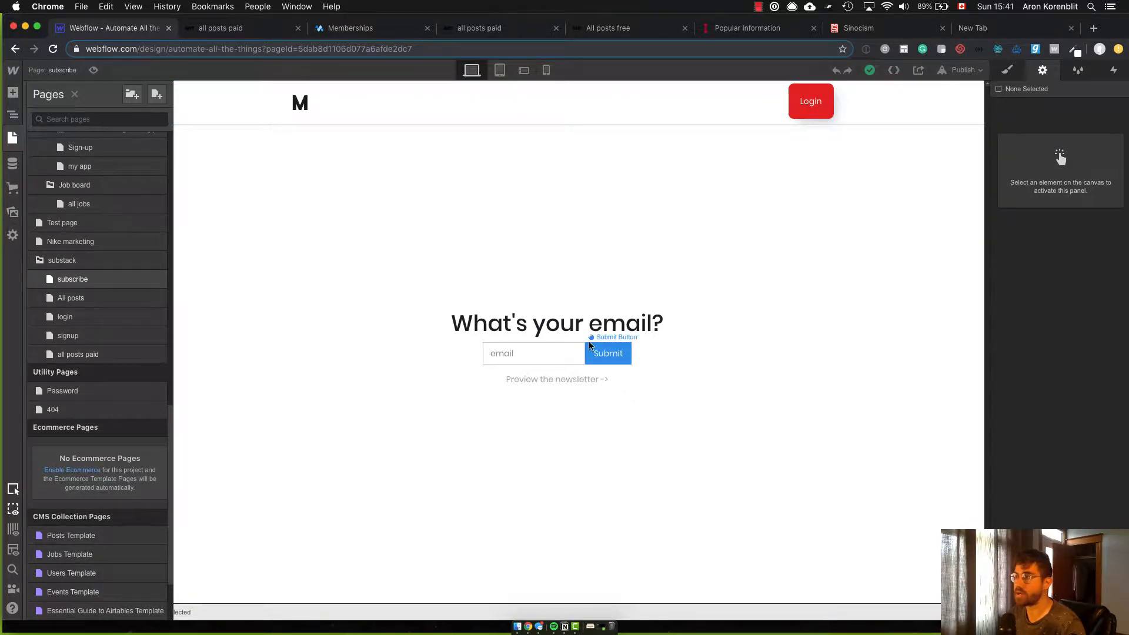
pyautogui.click(533, 324)
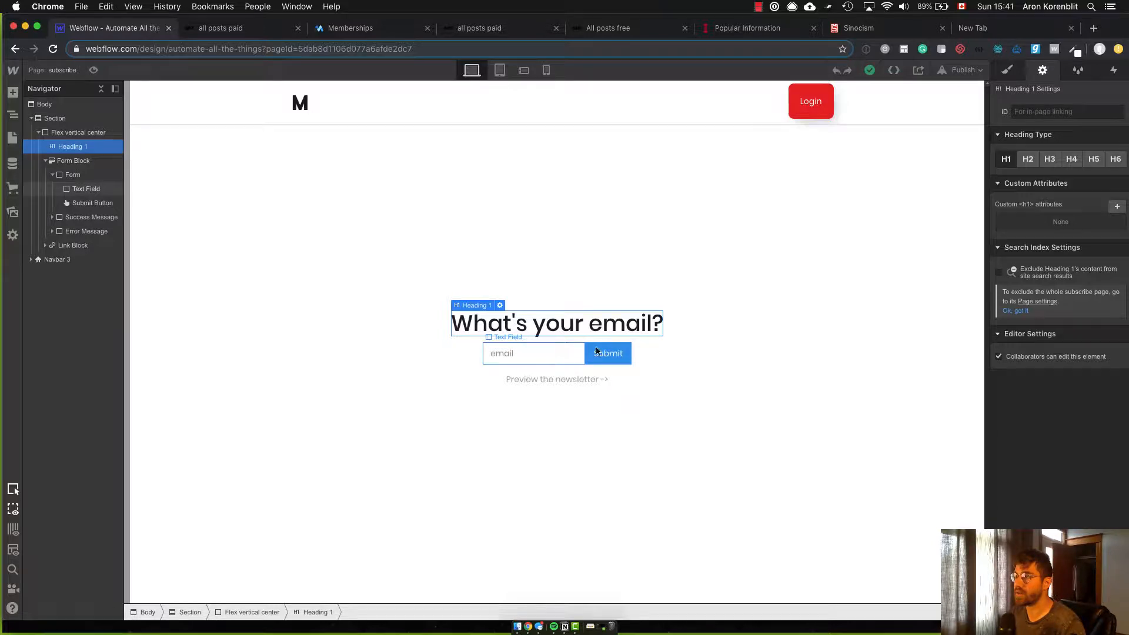
pyautogui.click(538, 353)
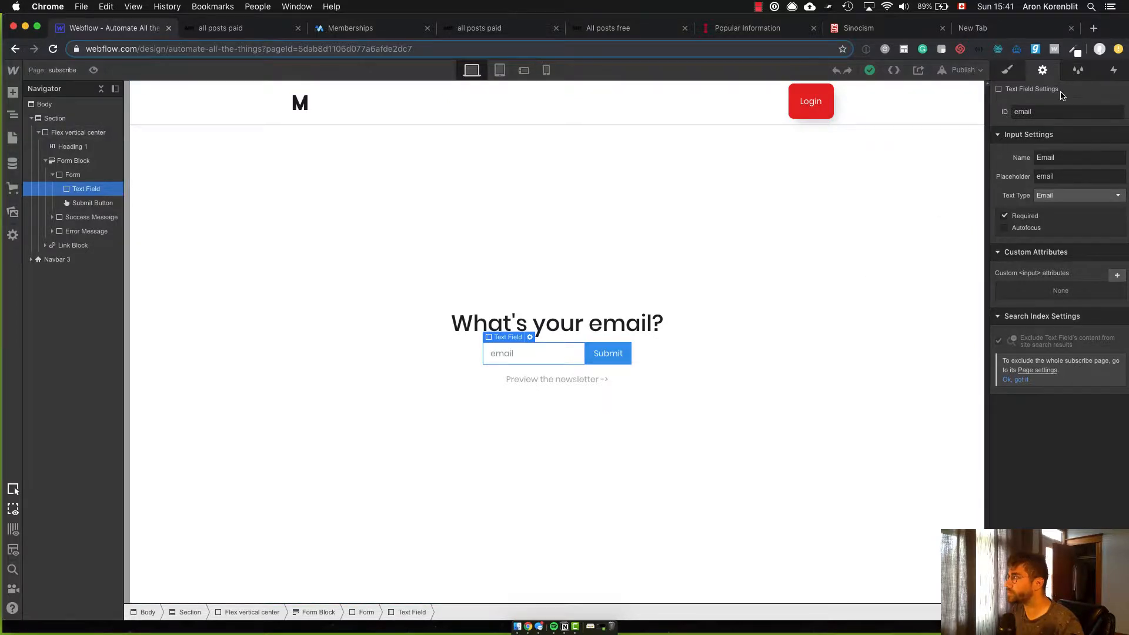
pyautogui.click(563, 381)
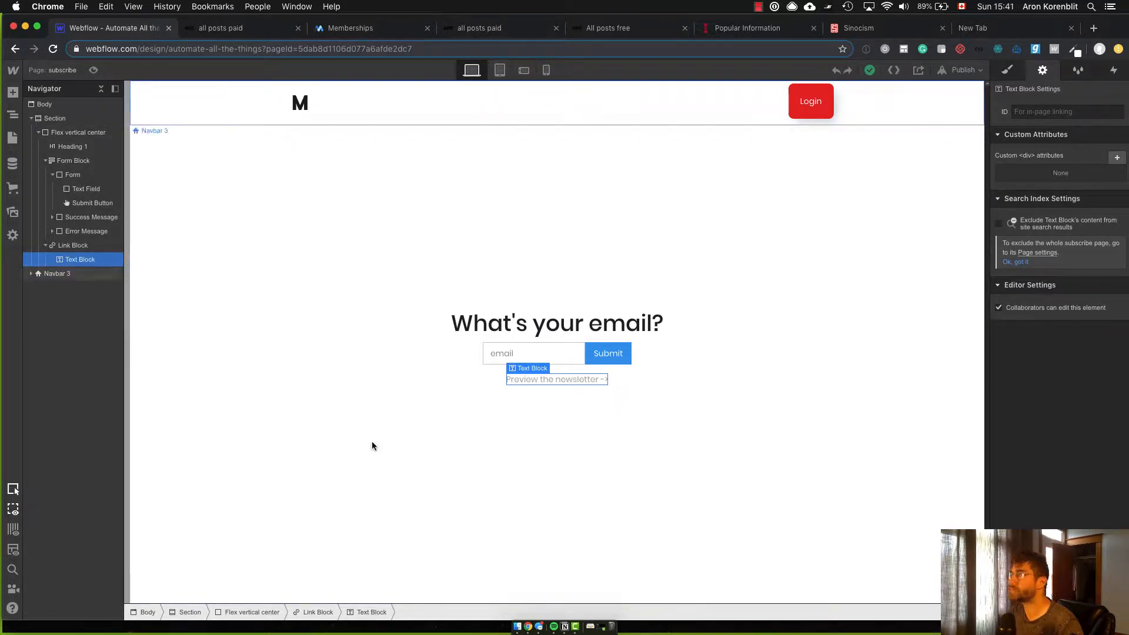
pyautogui.click(73, 245)
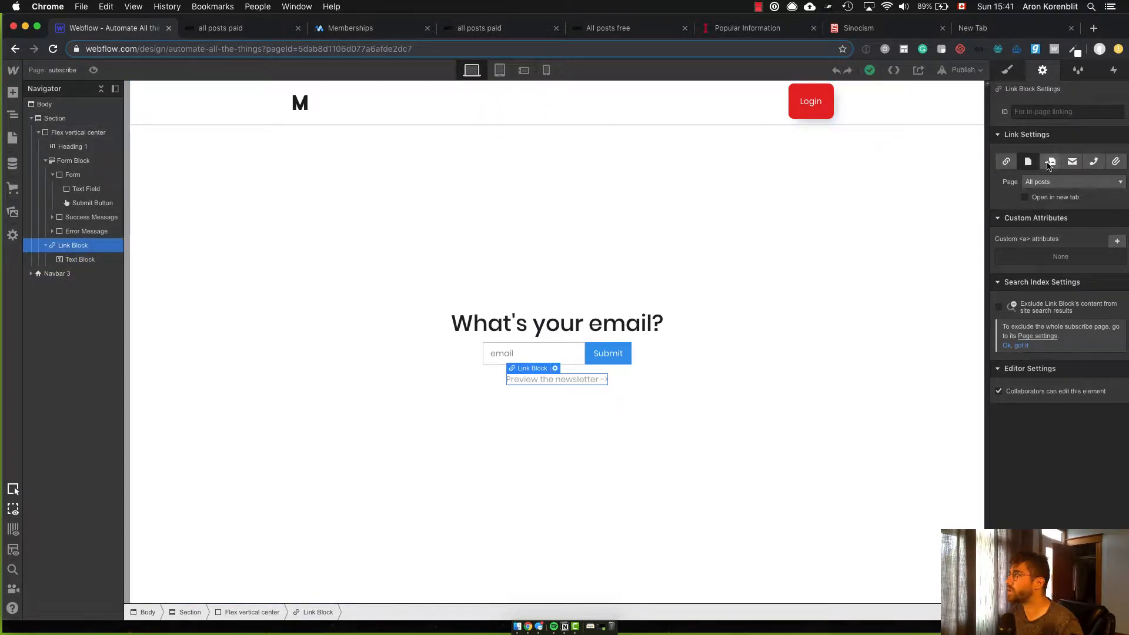
pyautogui.click(1044, 182)
pyautogui.click(1043, 182)
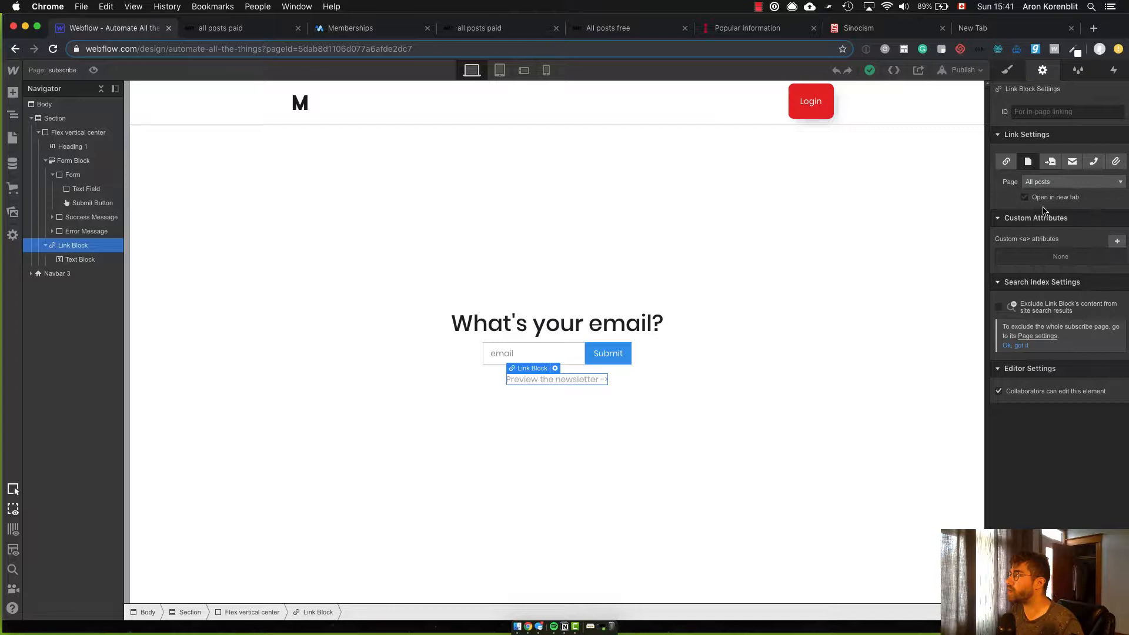
pyautogui.click(568, 409)
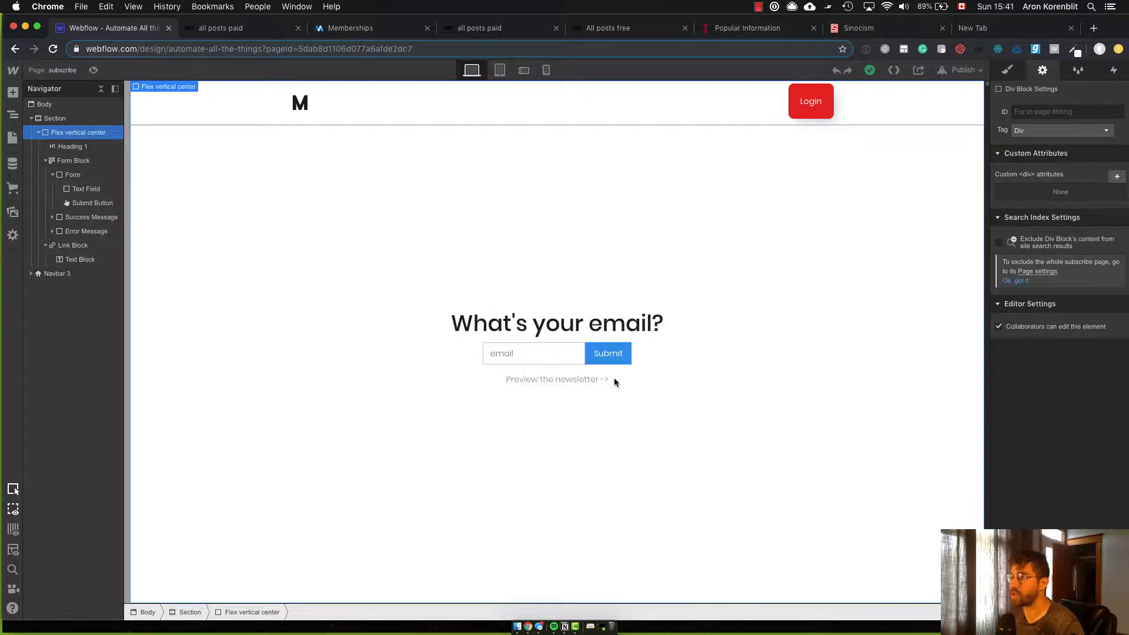
# Step: Mark "Create subscribe page" as done in the Notion checklist and return to Webflow
pyautogui.press('super+Tab')
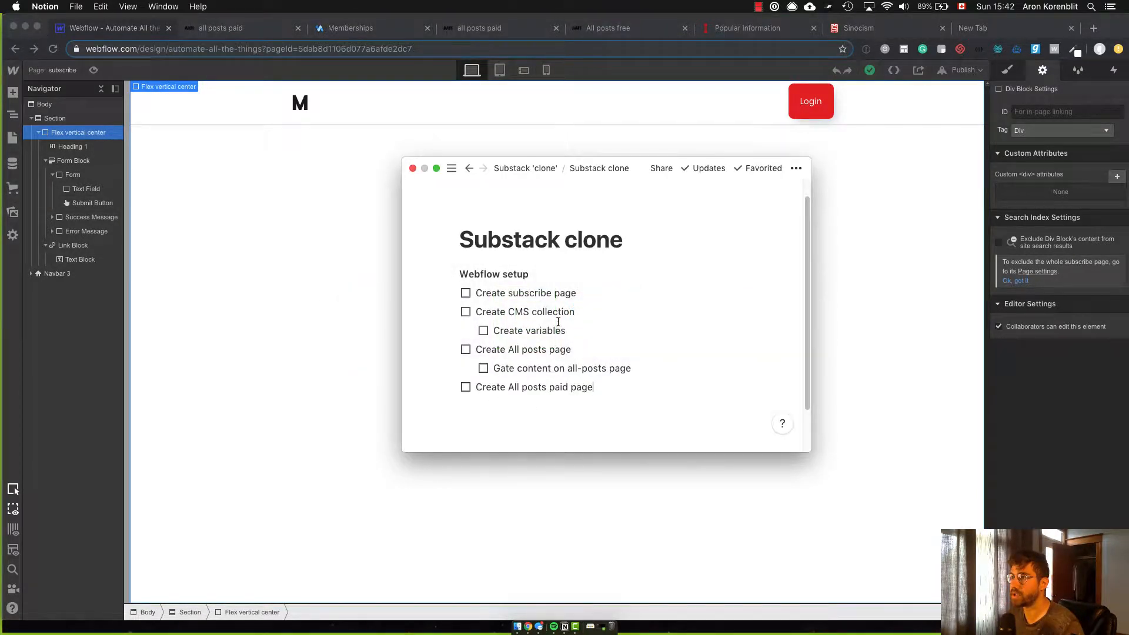
pyautogui.click(466, 293)
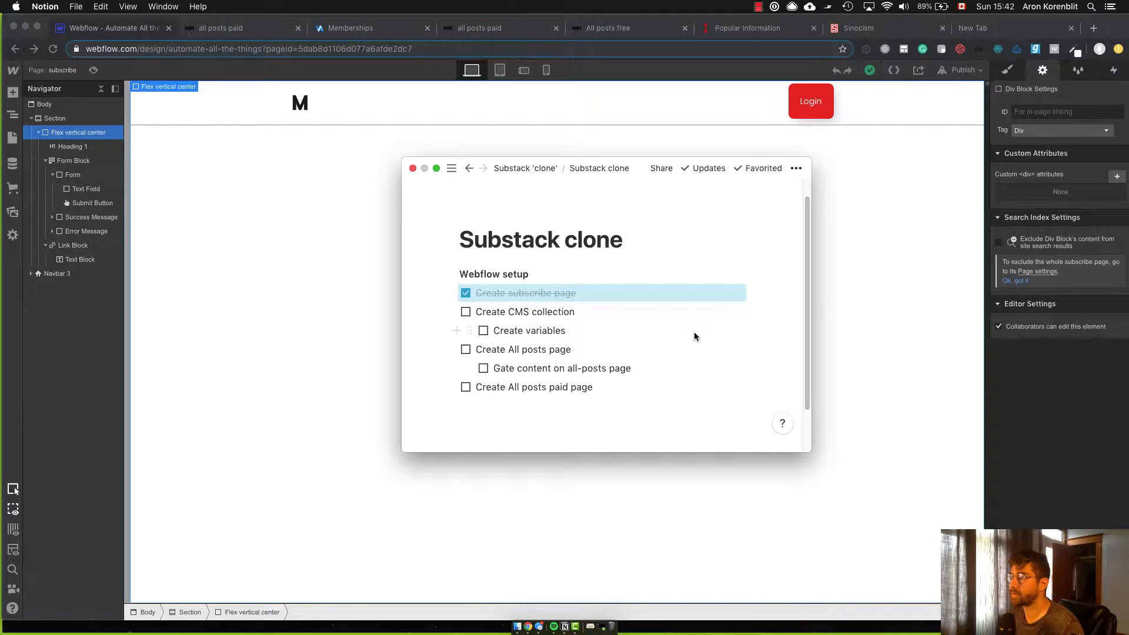
pyautogui.press('super+Tab')
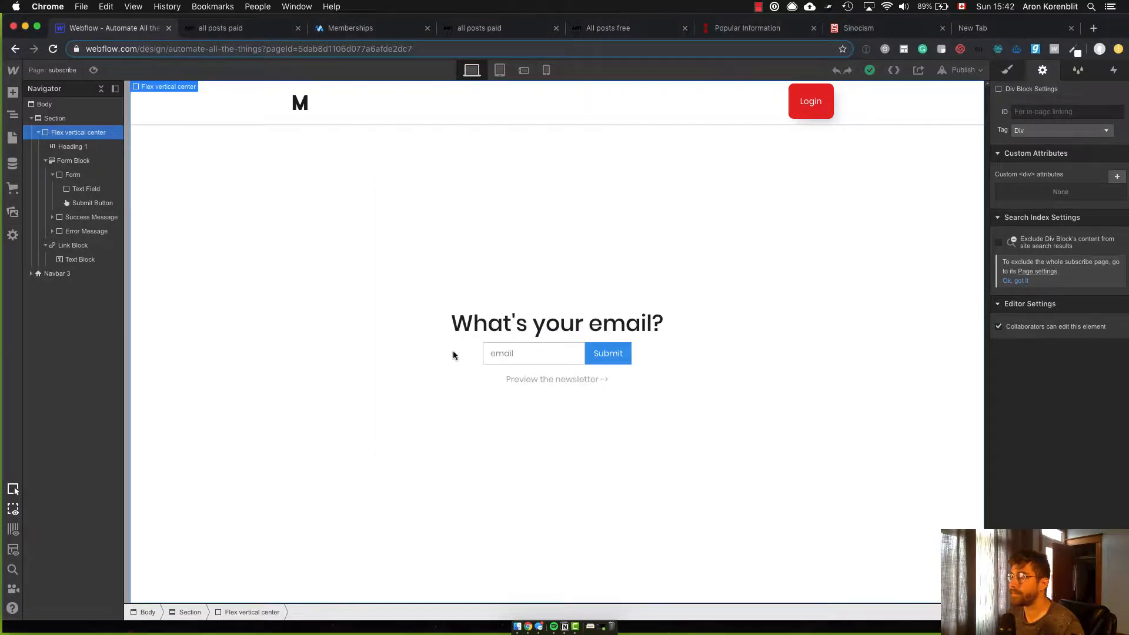
# Step: Open the Posts CMS collection to view its items
pyautogui.click(13, 165)
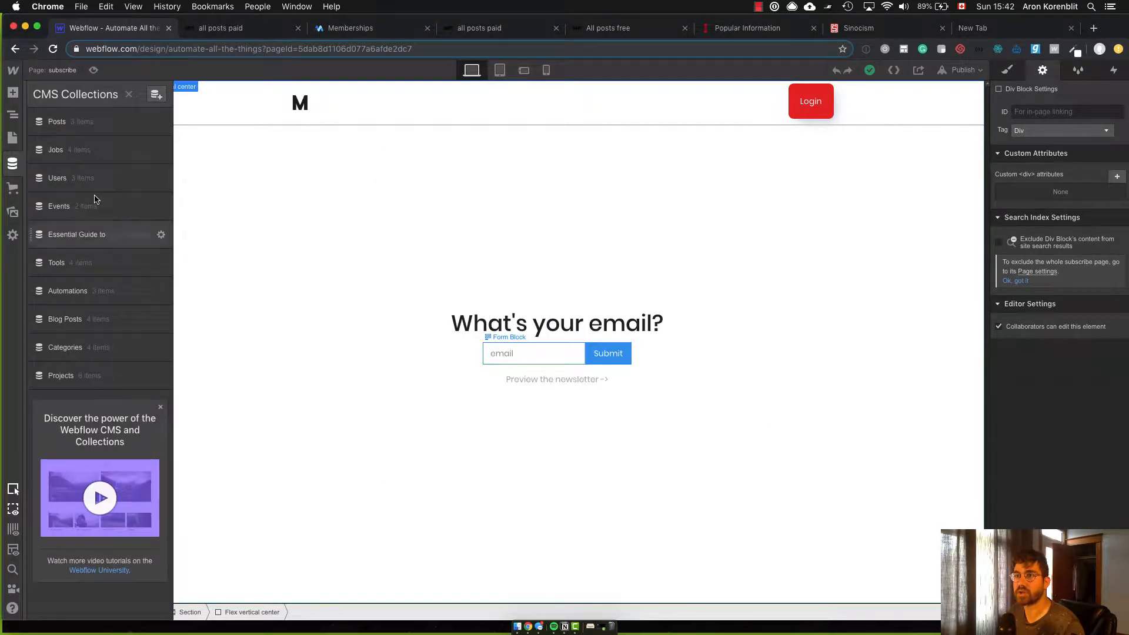
pyautogui.click(89, 123)
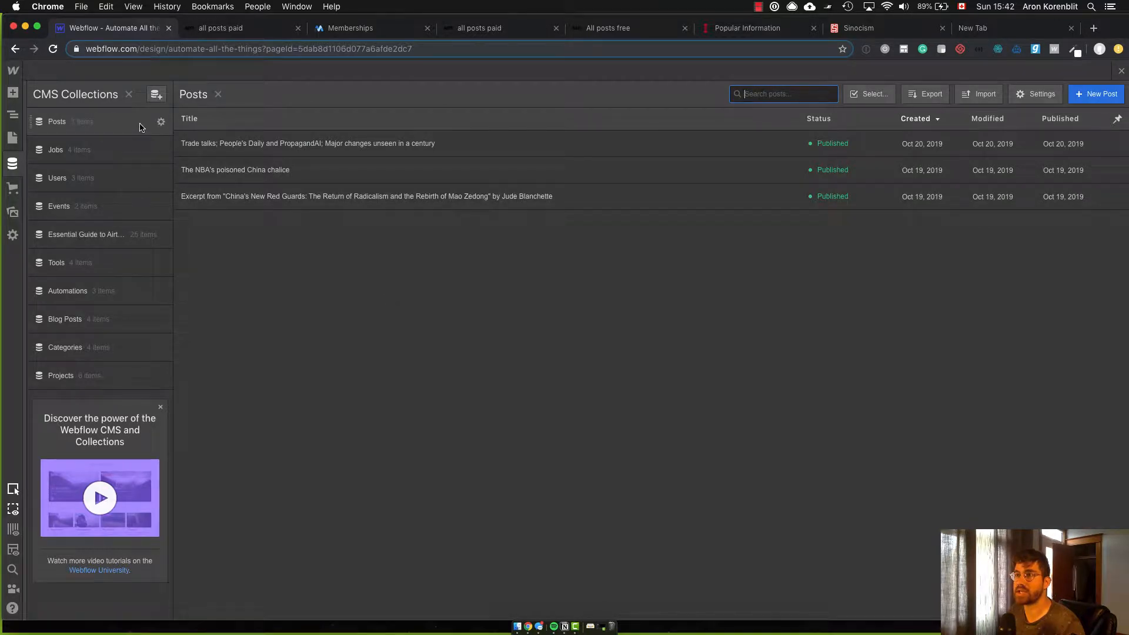
pyautogui.moveTo(160, 124)
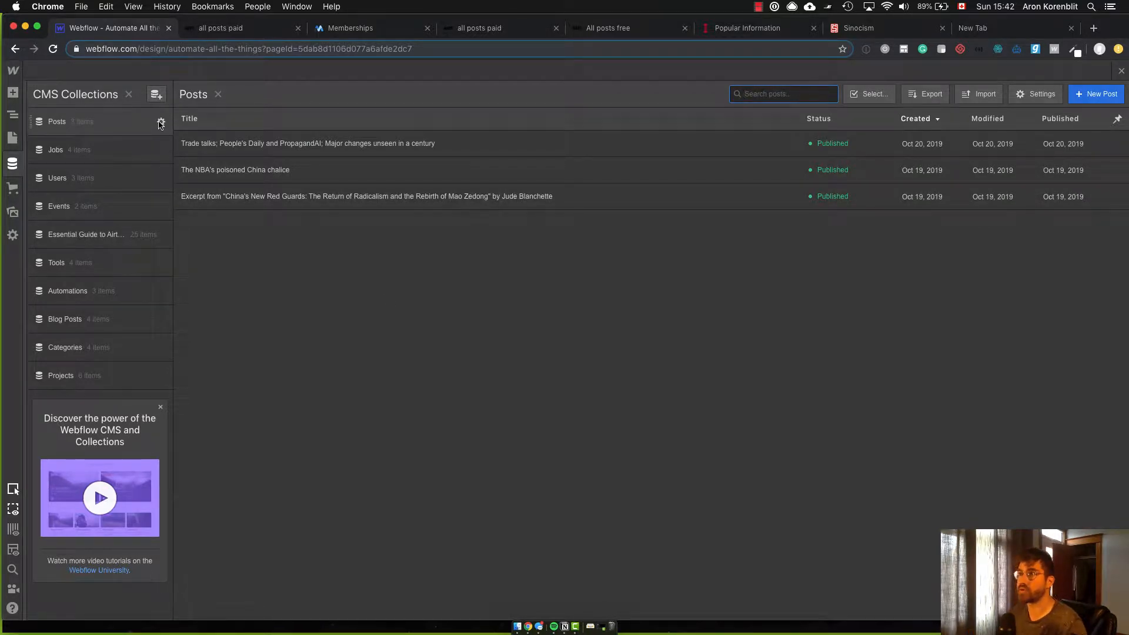
# Step: Switch to the Sinocism browser window, examine the layout of its public and subscriber's posts, and return to Webflow
pyautogui.press('super+grave')
pyautogui.scroll(5, 530, 205)
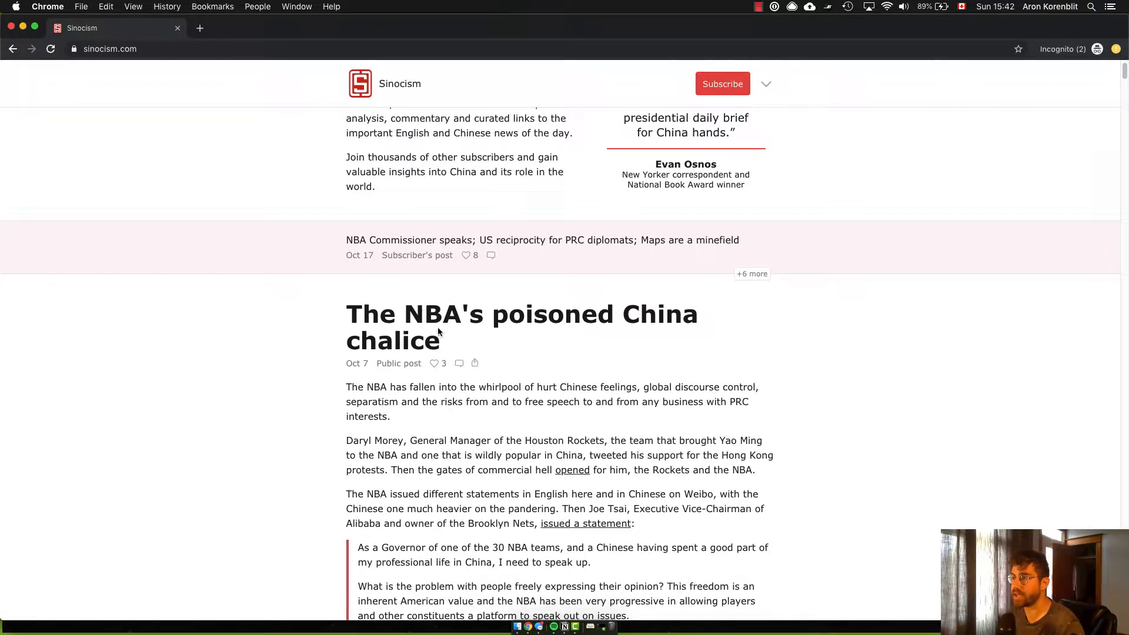
pyautogui.scroll(-1, 371, 364)
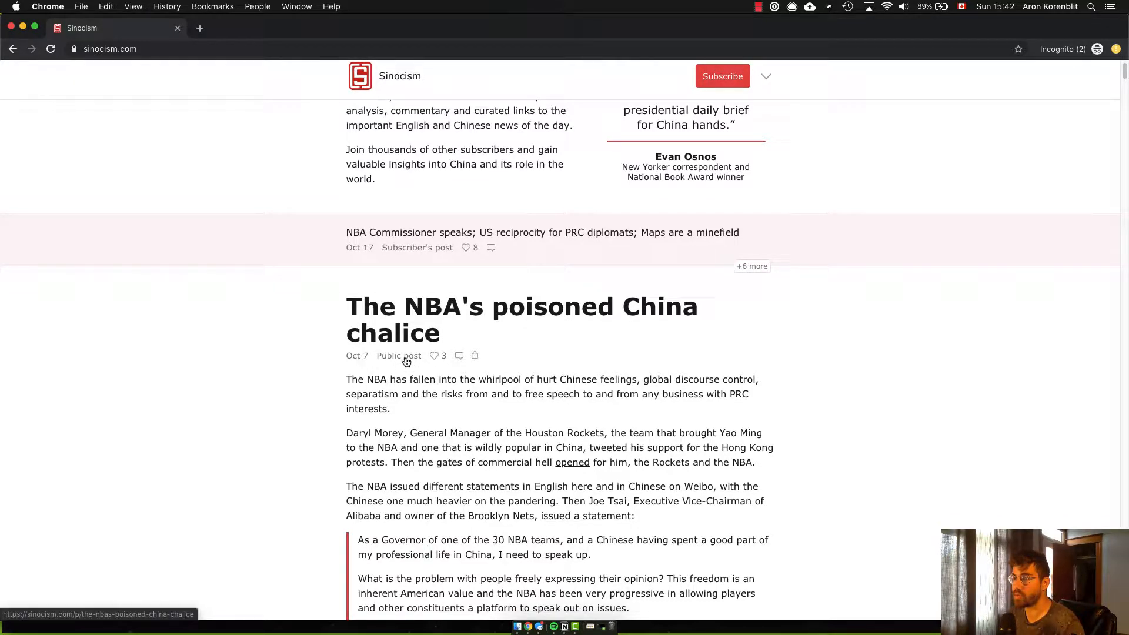
pyautogui.scroll(-5, 450, 341)
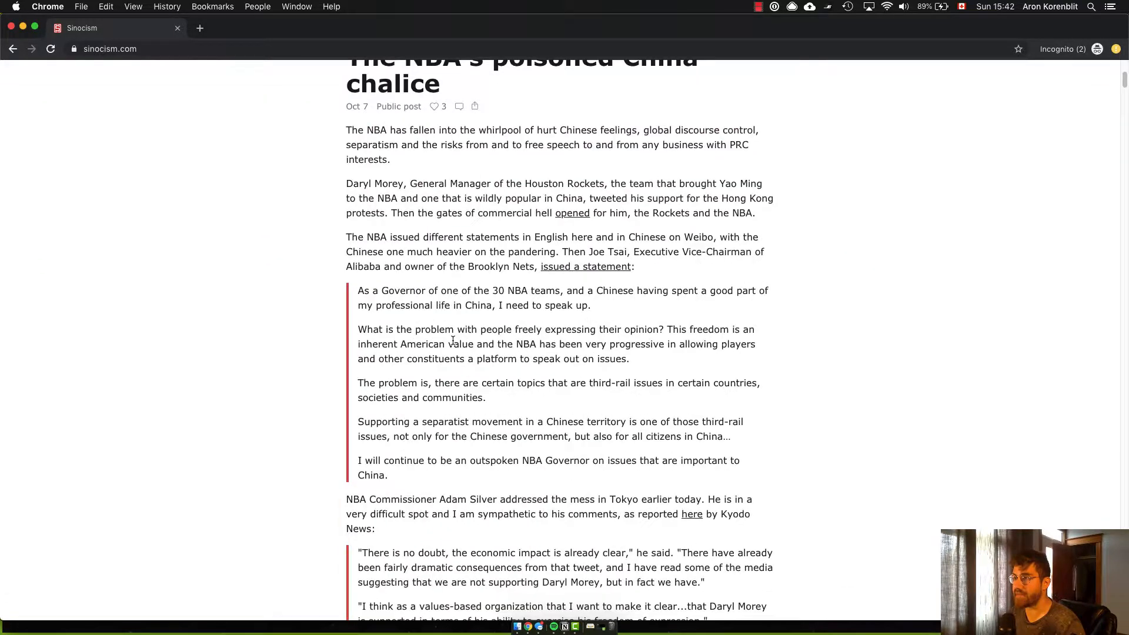
pyautogui.scroll(-7, 453, 342)
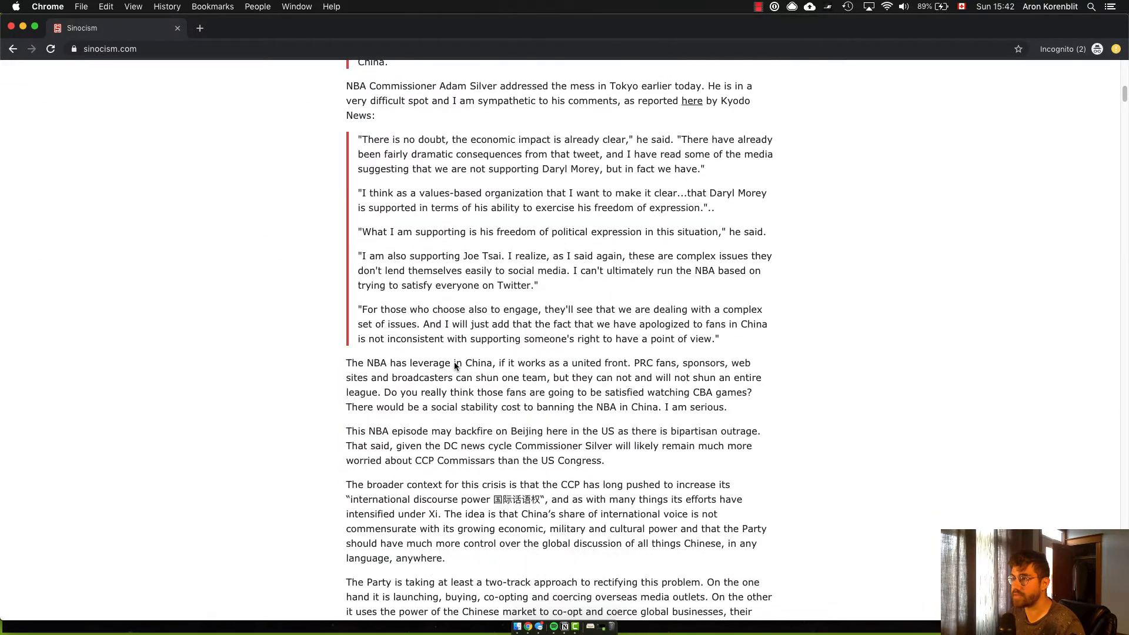
pyautogui.scroll(-14, 454, 364)
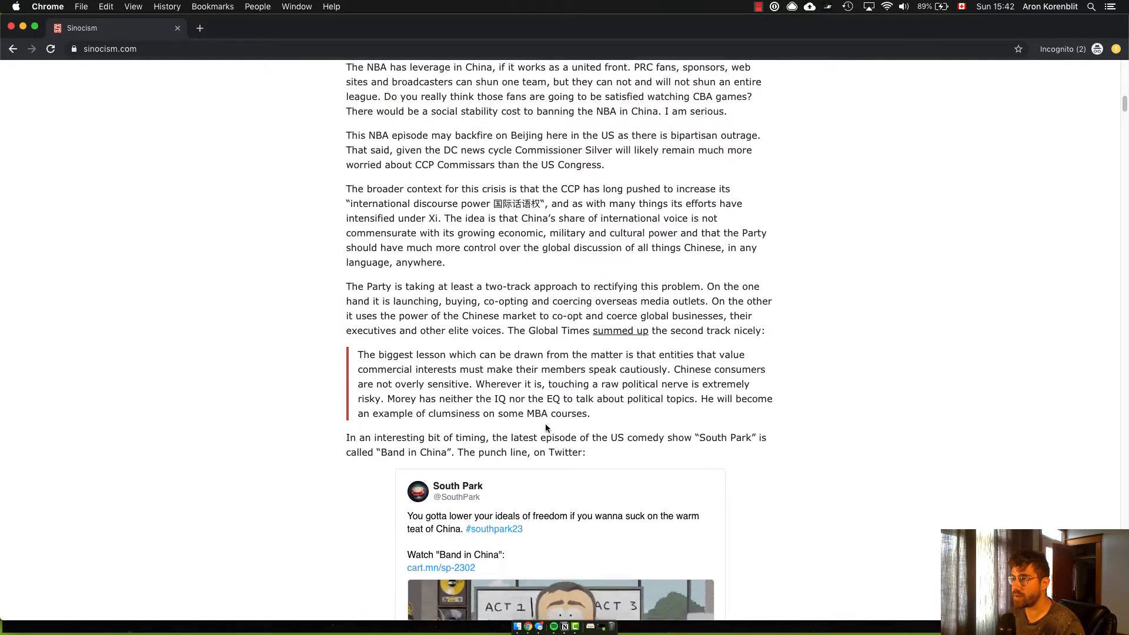
pyautogui.scroll(-4, 546, 423)
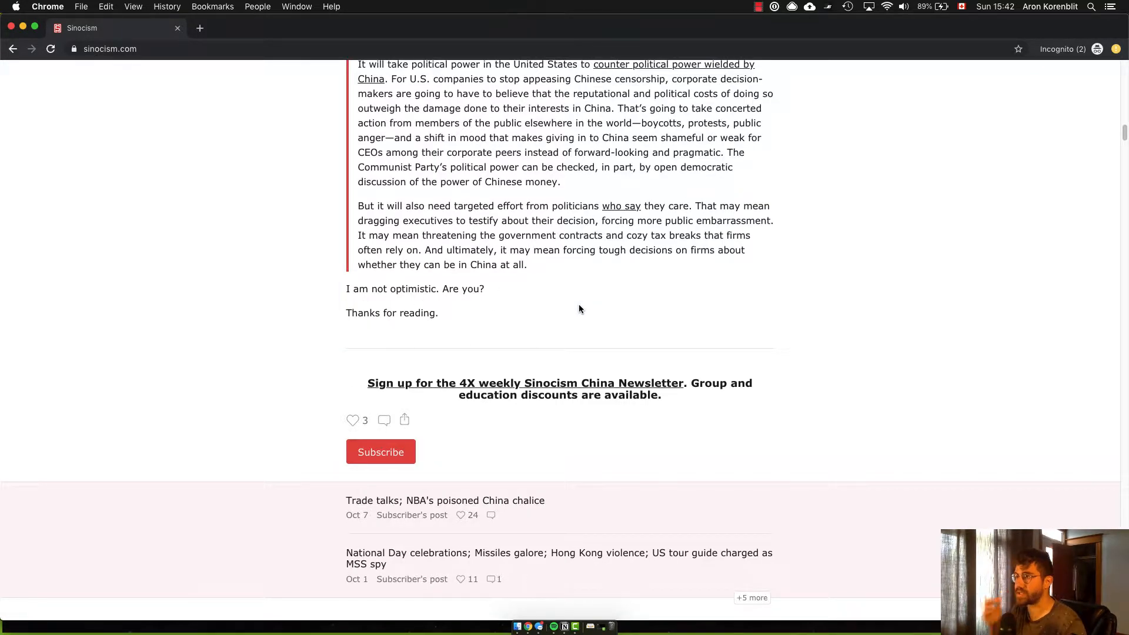
pyautogui.press('super+grave')
pyautogui.press('super+grave')
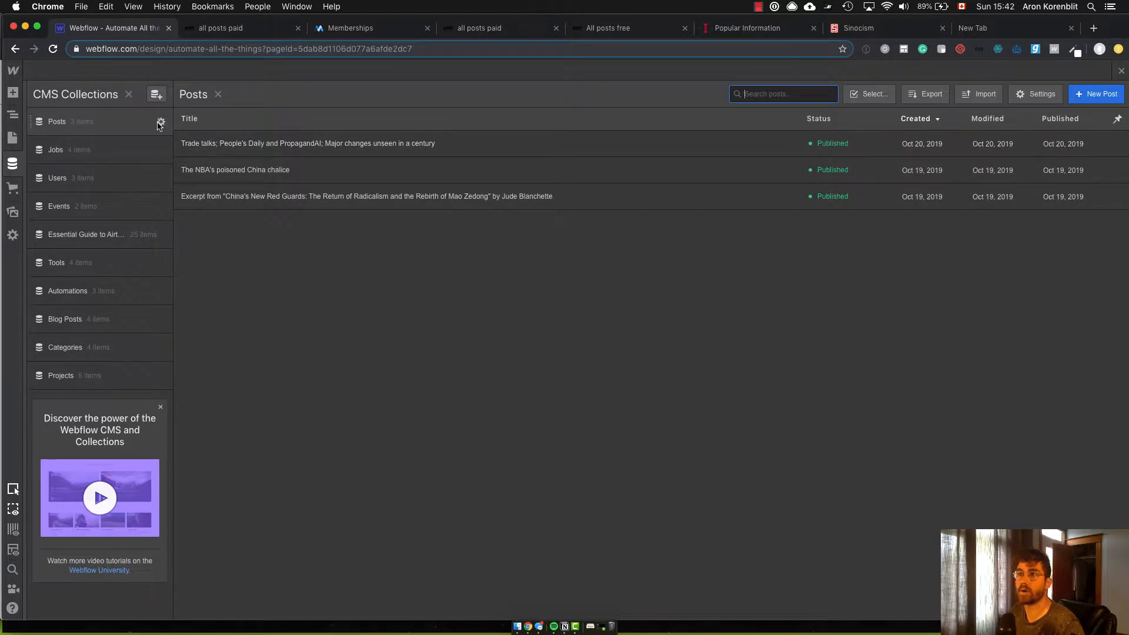
# Step: Open the Posts collection's settings and examine its Post rich text field and Paid switch field
pyautogui.click(161, 123)
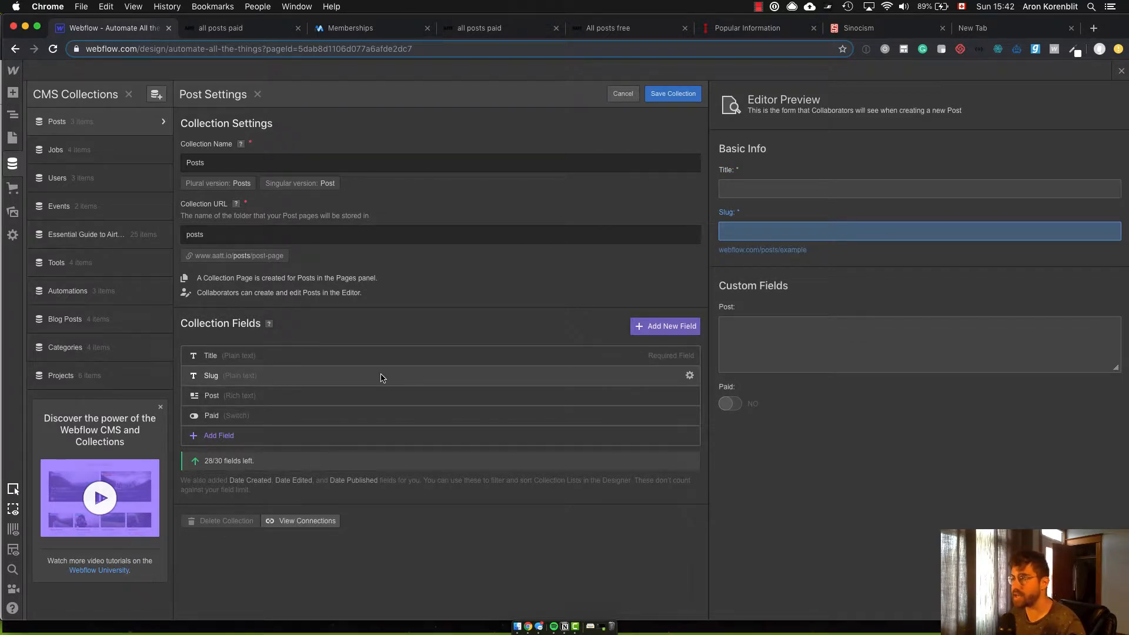
pyautogui.click(491, 391)
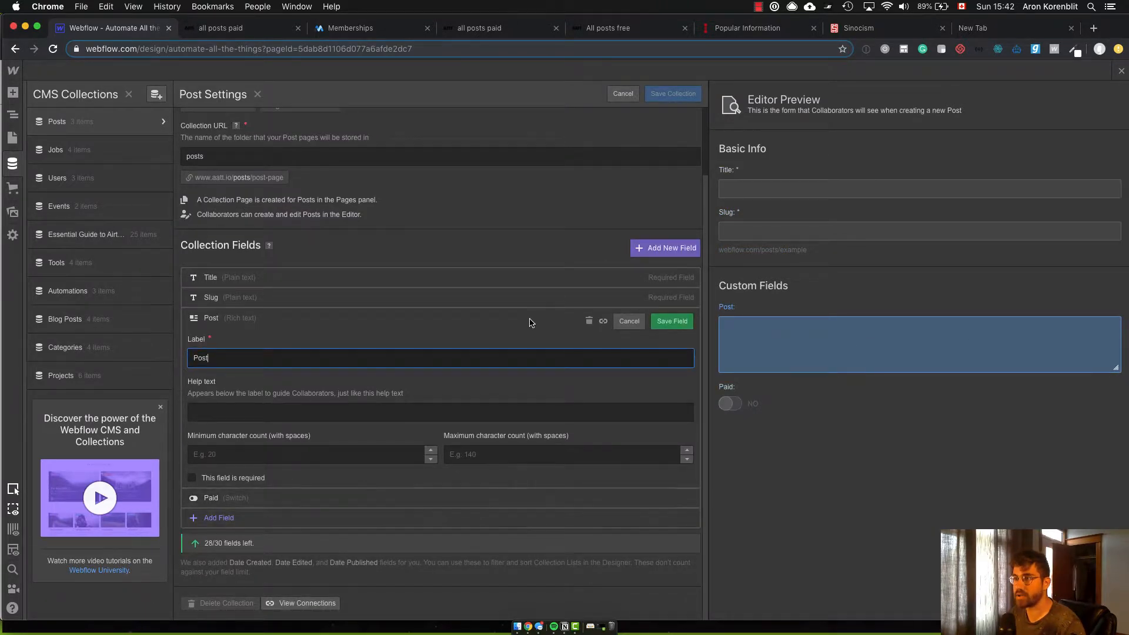
pyautogui.click(324, 497)
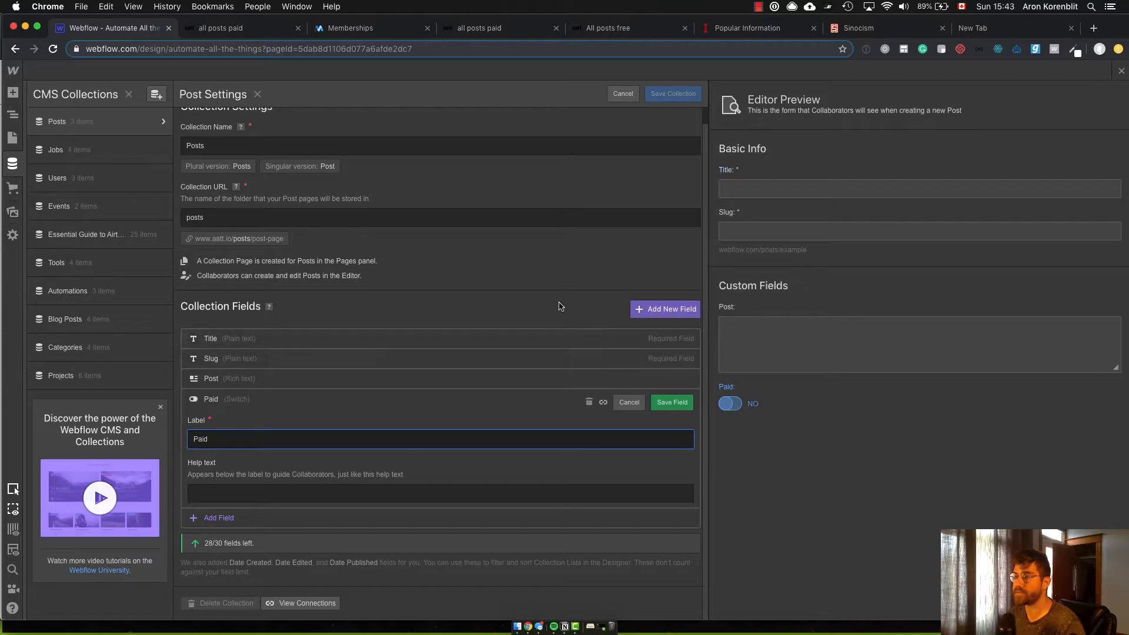
# Step: Mark "Create CMS collection" as done in the Notion checklist and return to Webflow
pyautogui.press('super+Tab')
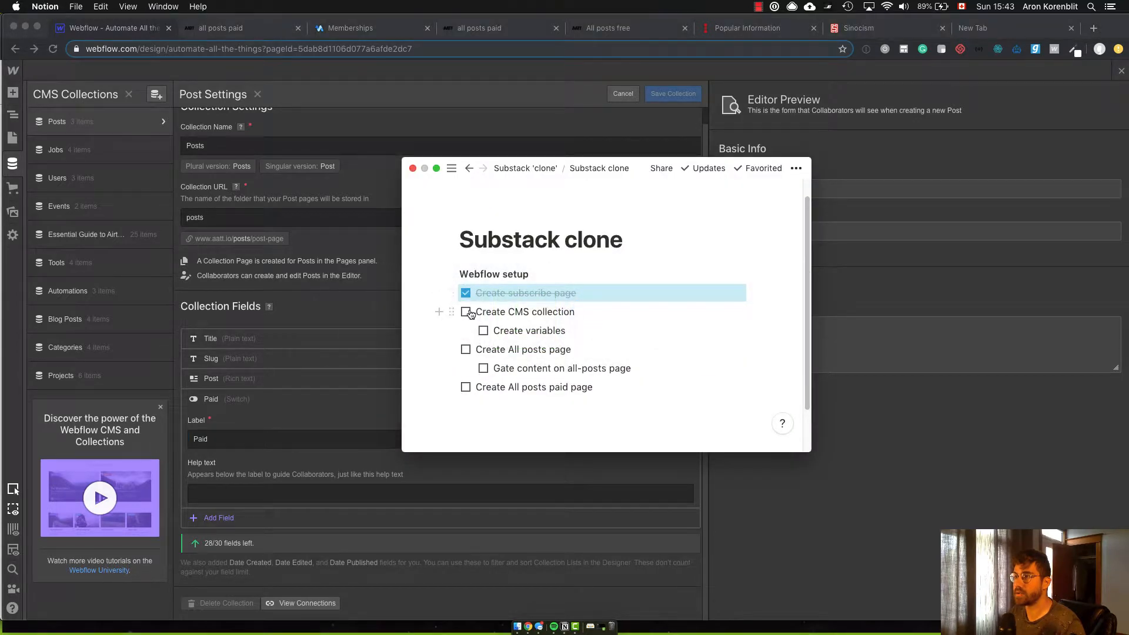
pyautogui.click(465, 312)
pyautogui.click(1050, 474)
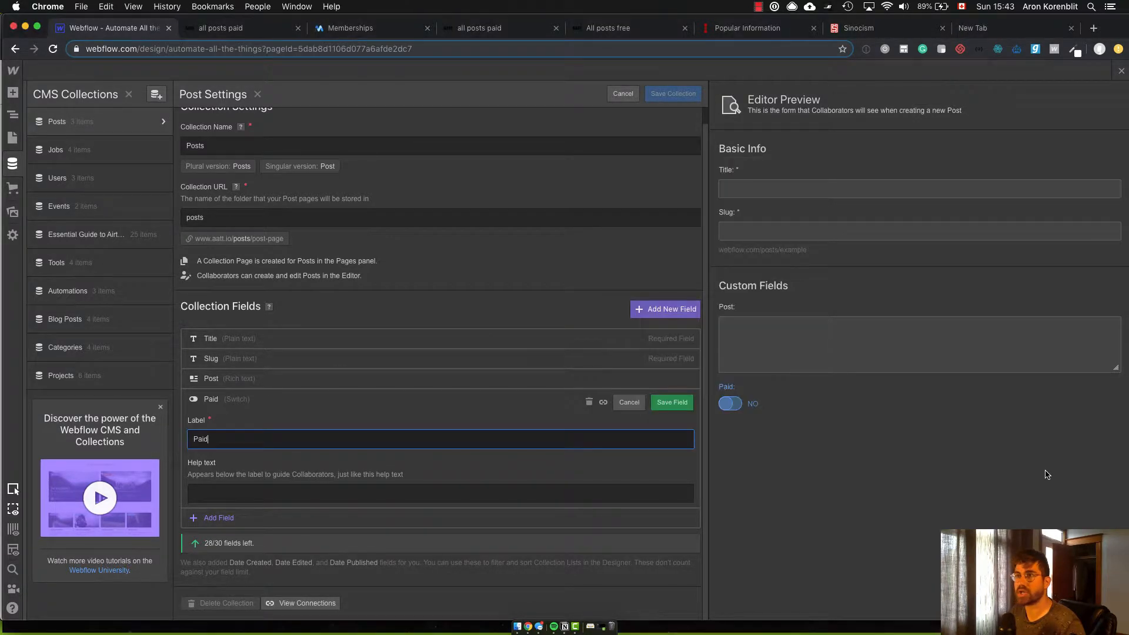
# Step: Leave the collection settings for the Posts item list and switch to the Substack clone checklist in Notion
pyautogui.click(129, 129)
pyautogui.click(148, 129)
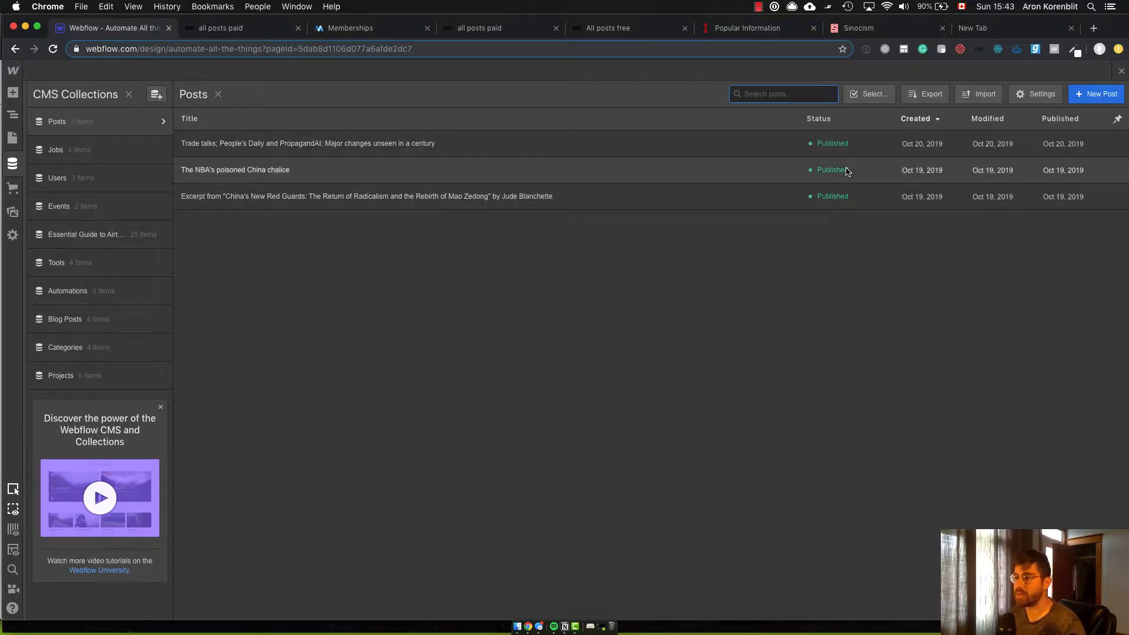
pyautogui.press('super+Tab')
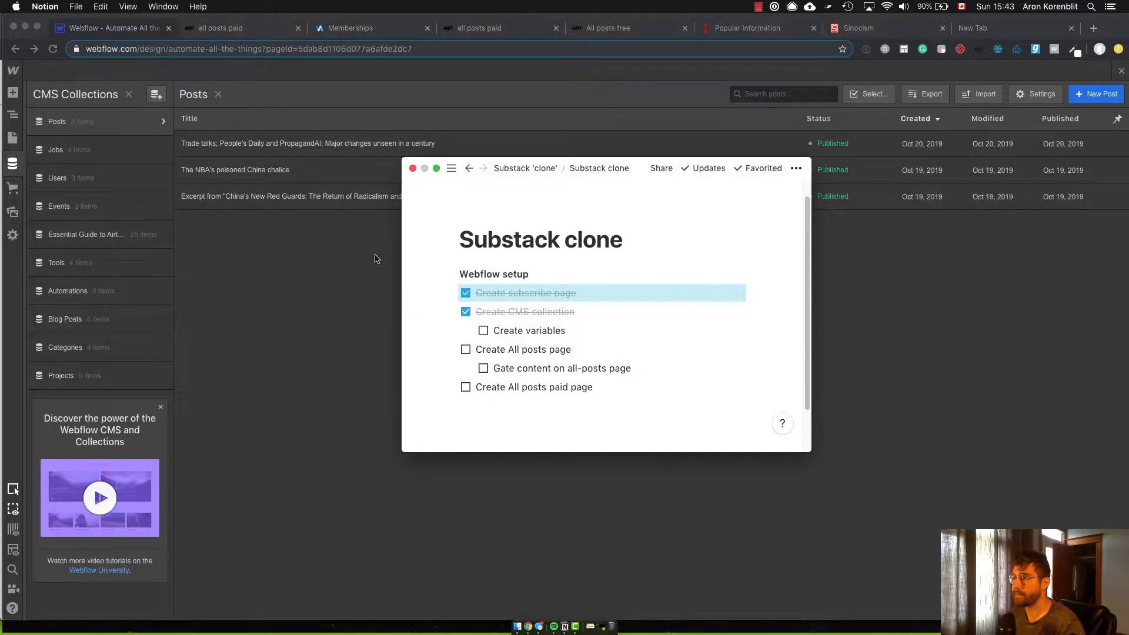
# Step: Mark "Create variables" as done in the Notion checklist and return to Webflow
pyautogui.click(483, 330)
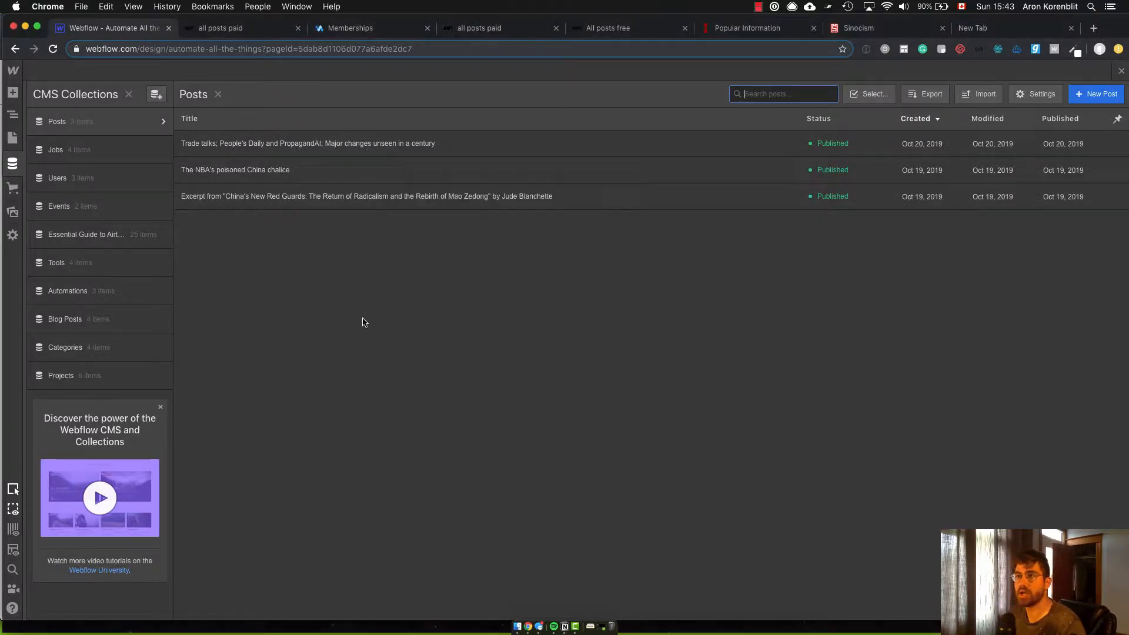
pyautogui.press('super+Tab')
# Step: Open the All posts page from the substack folder in the Webflow Designer
pyautogui.click(13, 138)
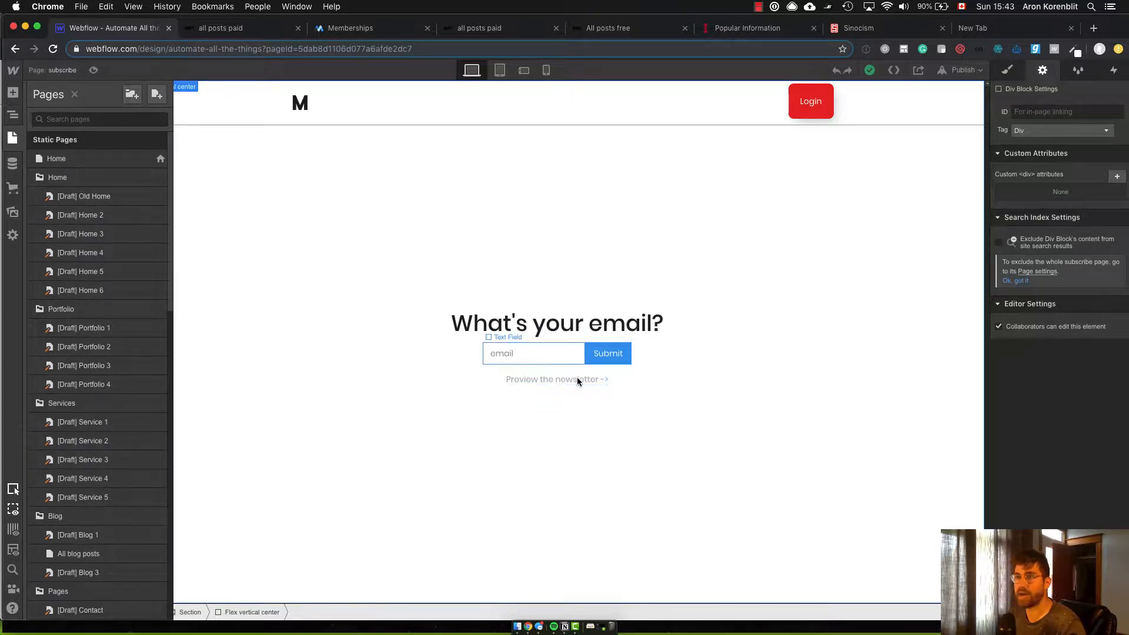
pyautogui.click(12, 164)
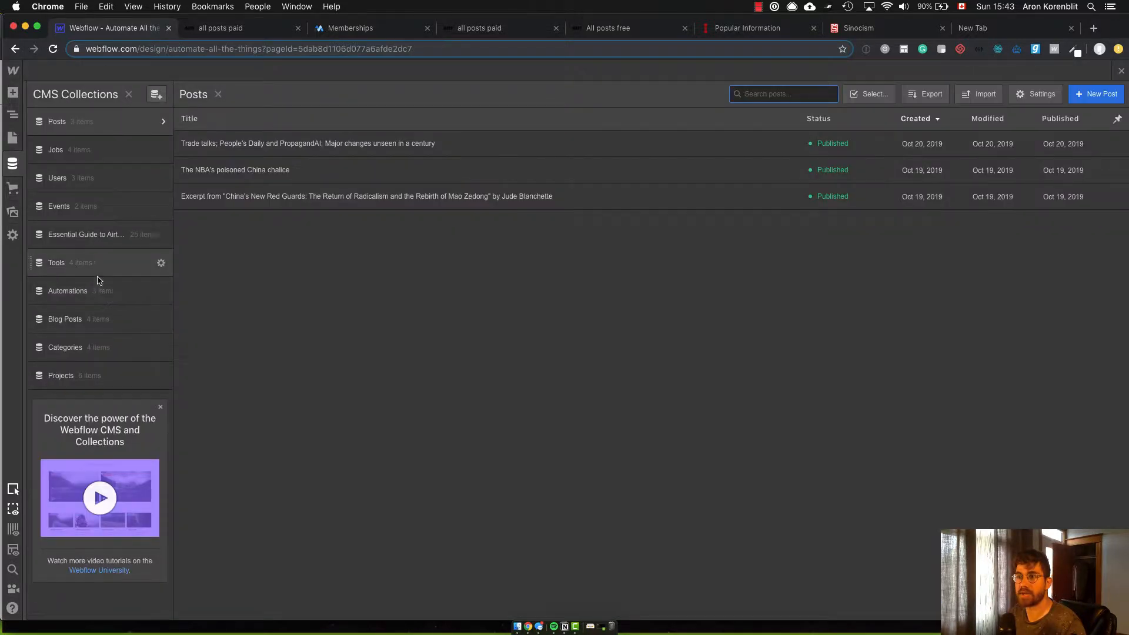
pyautogui.press('p')
pyautogui.scroll(-10, 88, 322)
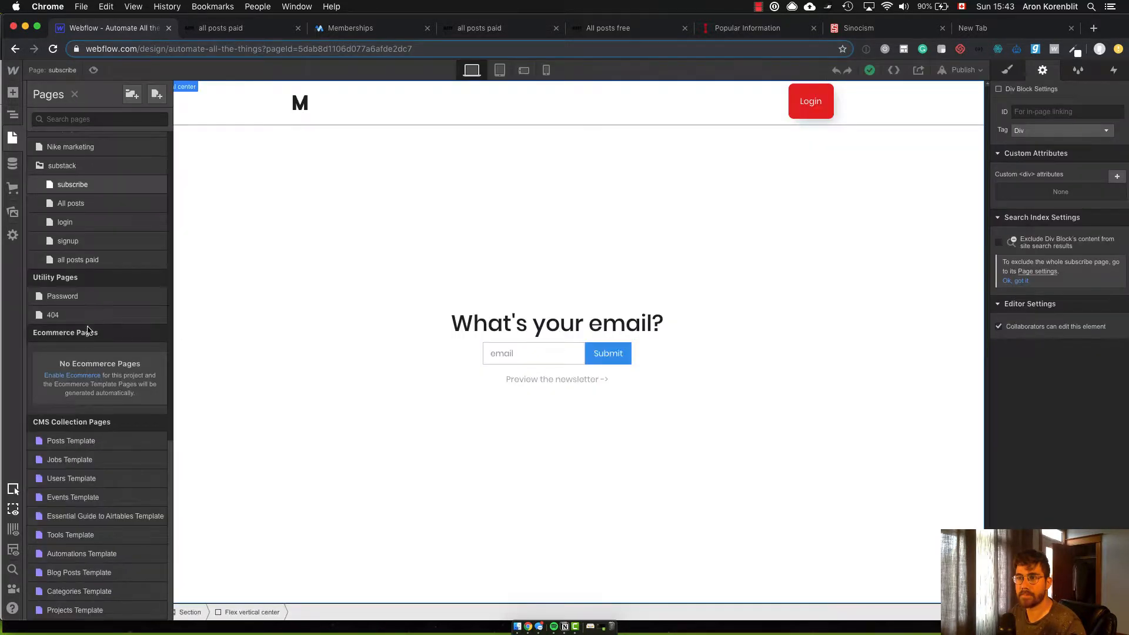
pyautogui.click(76, 204)
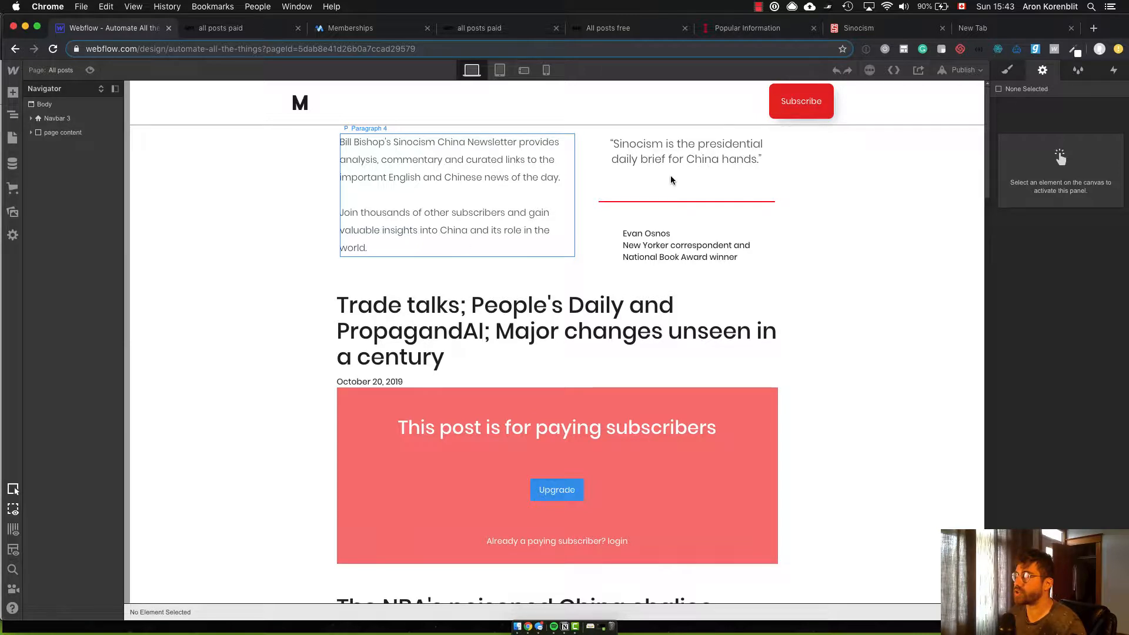
# Step: Examine the newsletter description and the quote in the All posts page's intro area
pyautogui.click(509, 212)
pyautogui.click(682, 157)
pyautogui.scroll(-1, 696, 310)
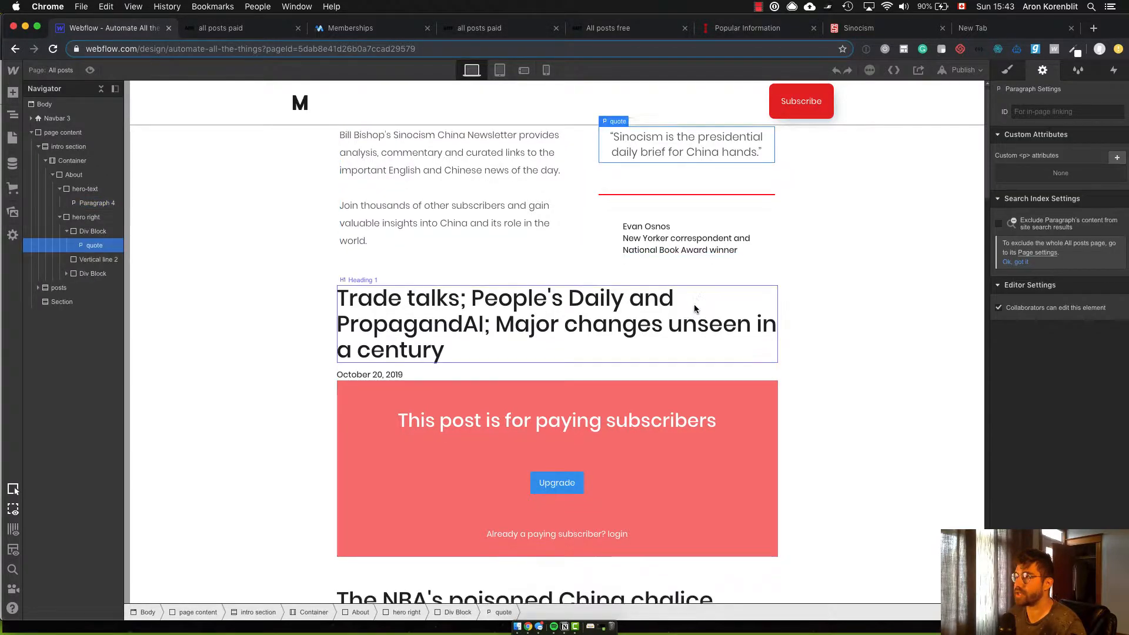
pyautogui.scroll(-3, 694, 304)
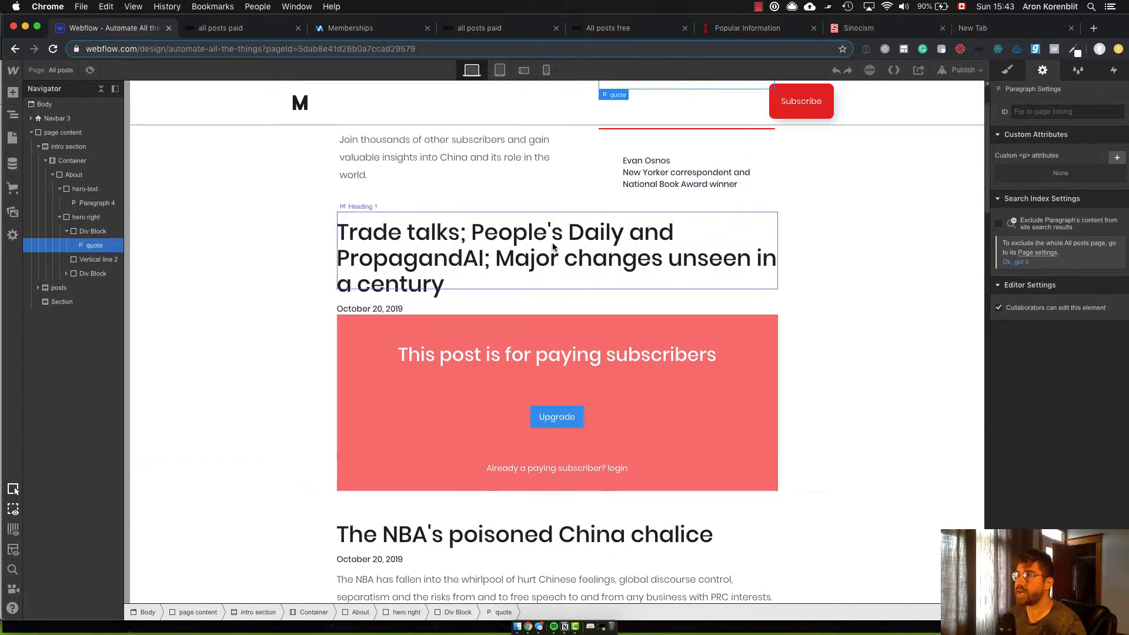
pyautogui.scroll(1, 564, 264)
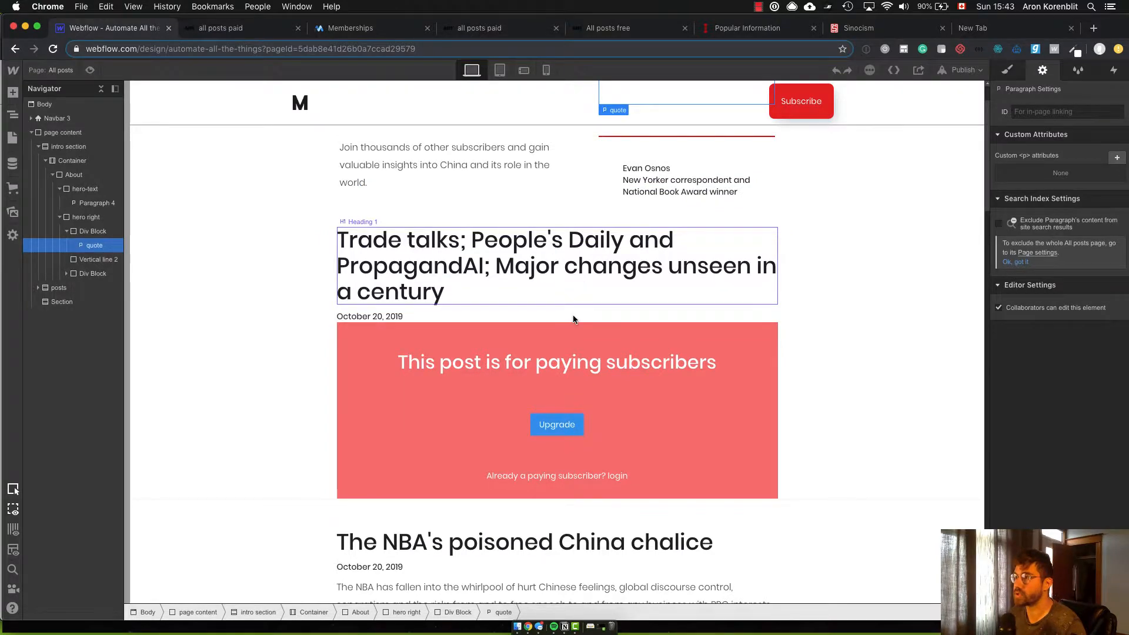
pyautogui.scroll(1, 574, 319)
# Step: Compare the paywalled "Trade talks" post block with the full rich text of the free NBA post
pyautogui.click(462, 235)
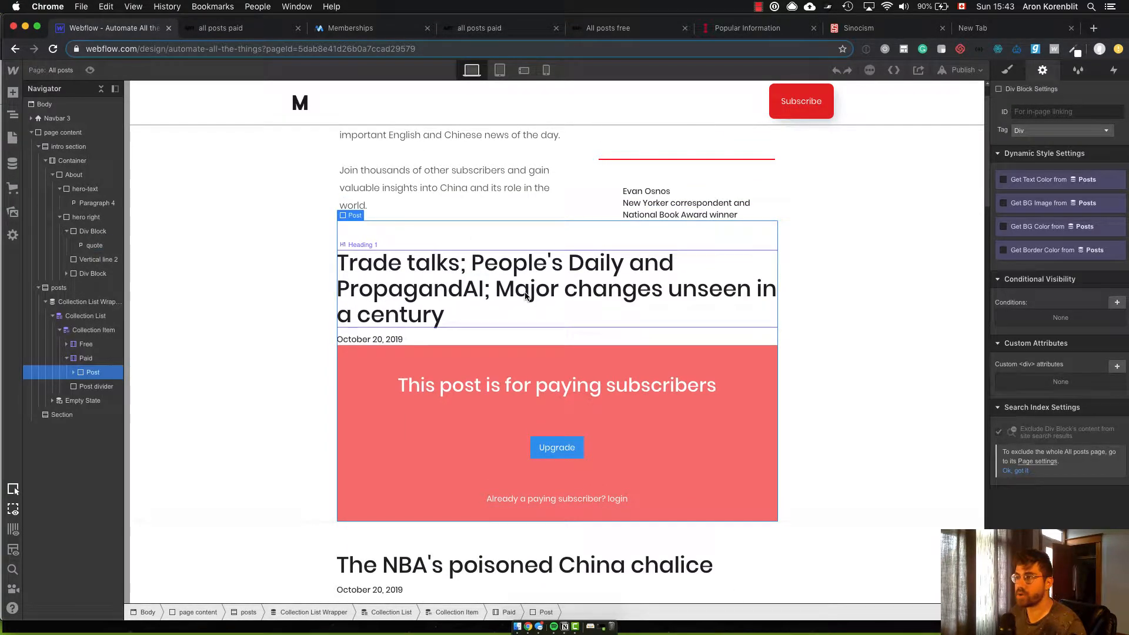
pyautogui.scroll(-12, 611, 531)
pyautogui.scroll(-5, 612, 527)
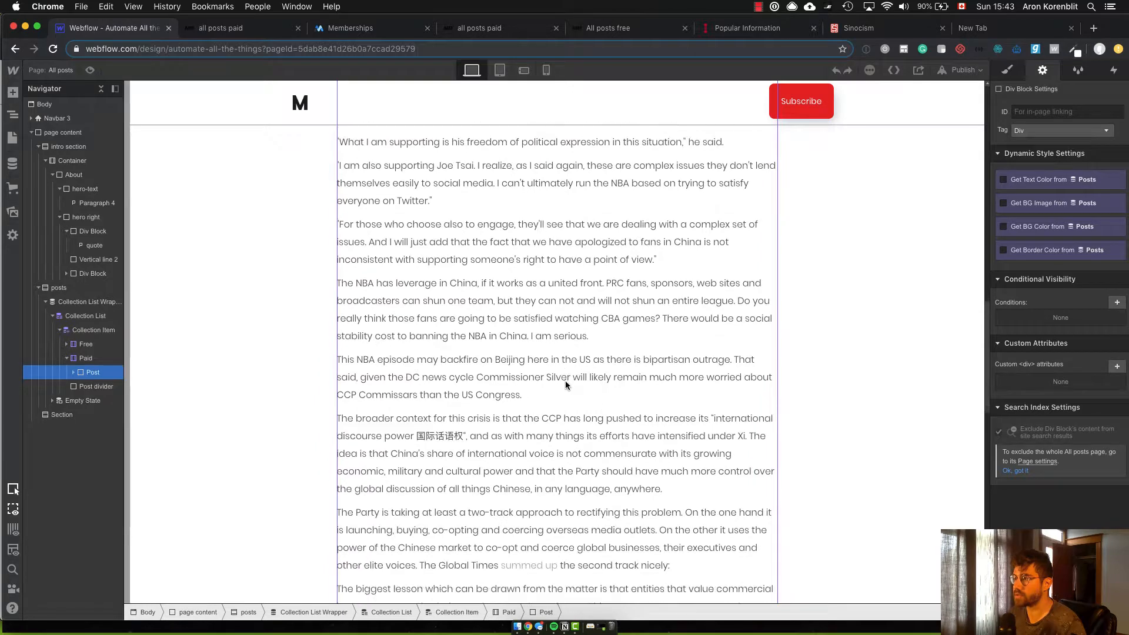
pyautogui.click(606, 301)
pyautogui.scroll(10, 616, 326)
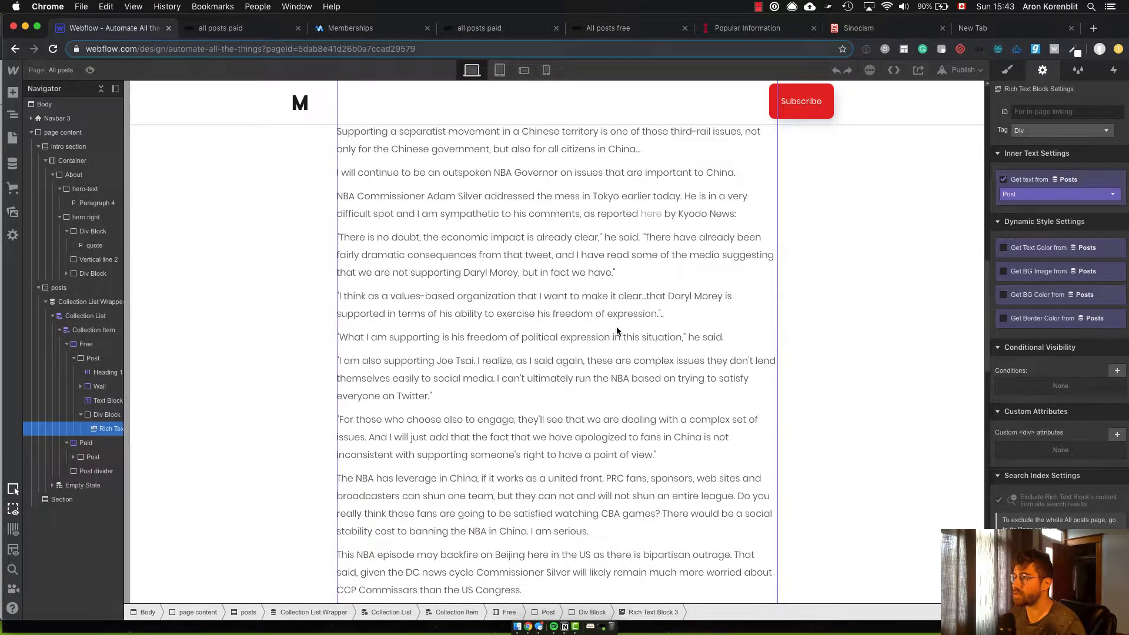
pyautogui.scroll(5, 616, 328)
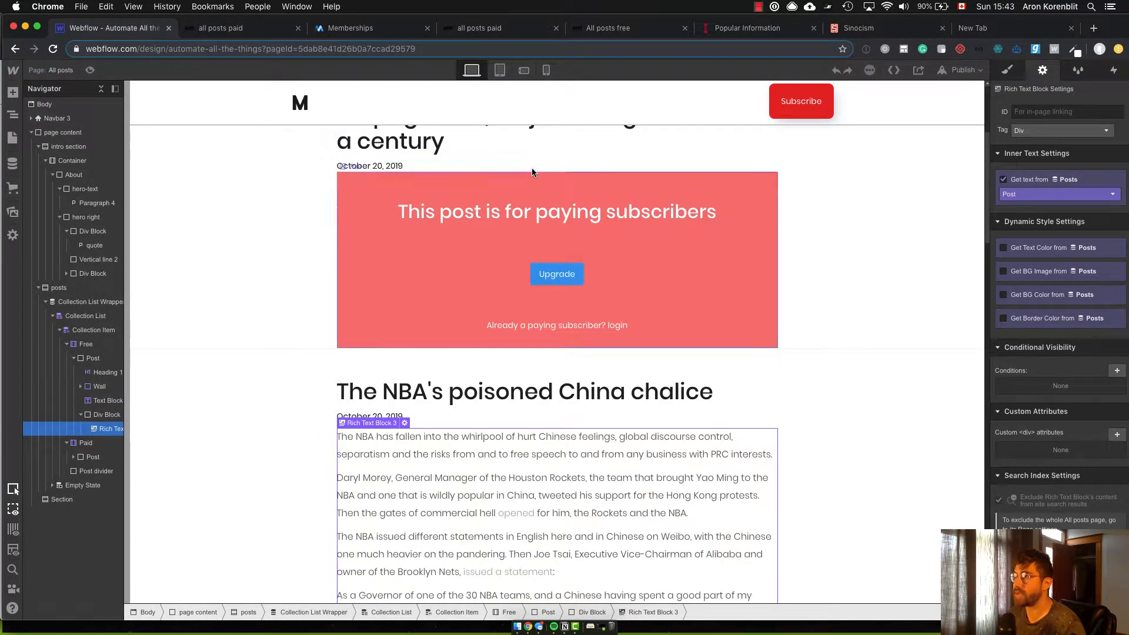
pyautogui.scroll(1, 647, 314)
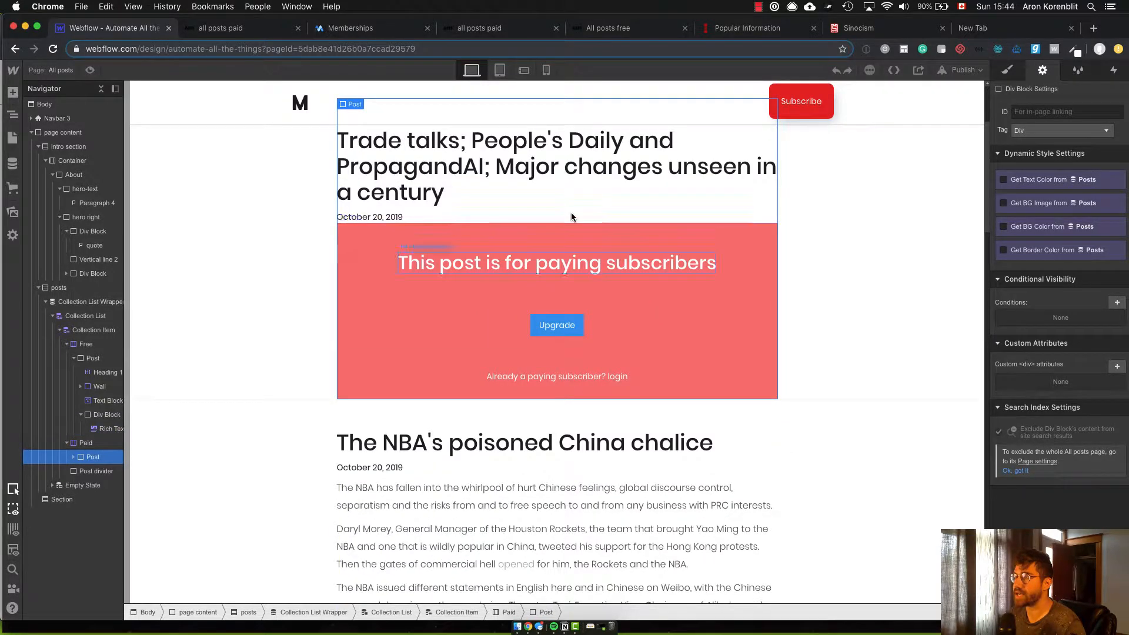
pyautogui.click(542, 189)
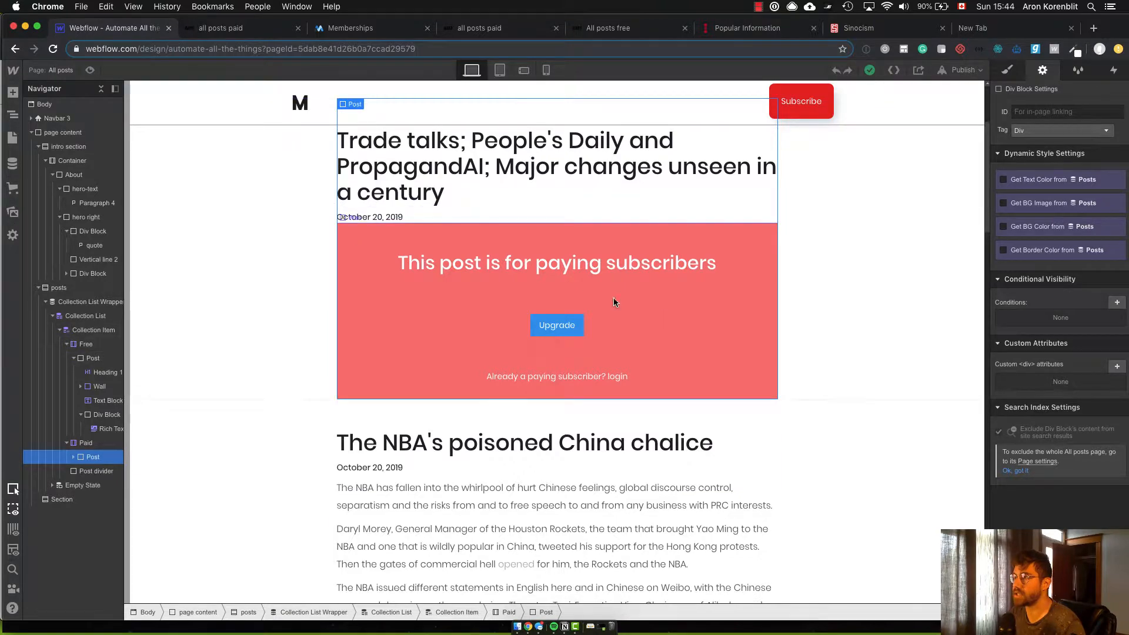
# Step: Widen the page's element tree and inspect the intro section and posts section in turn
pyautogui.scroll(-15, 614, 303)
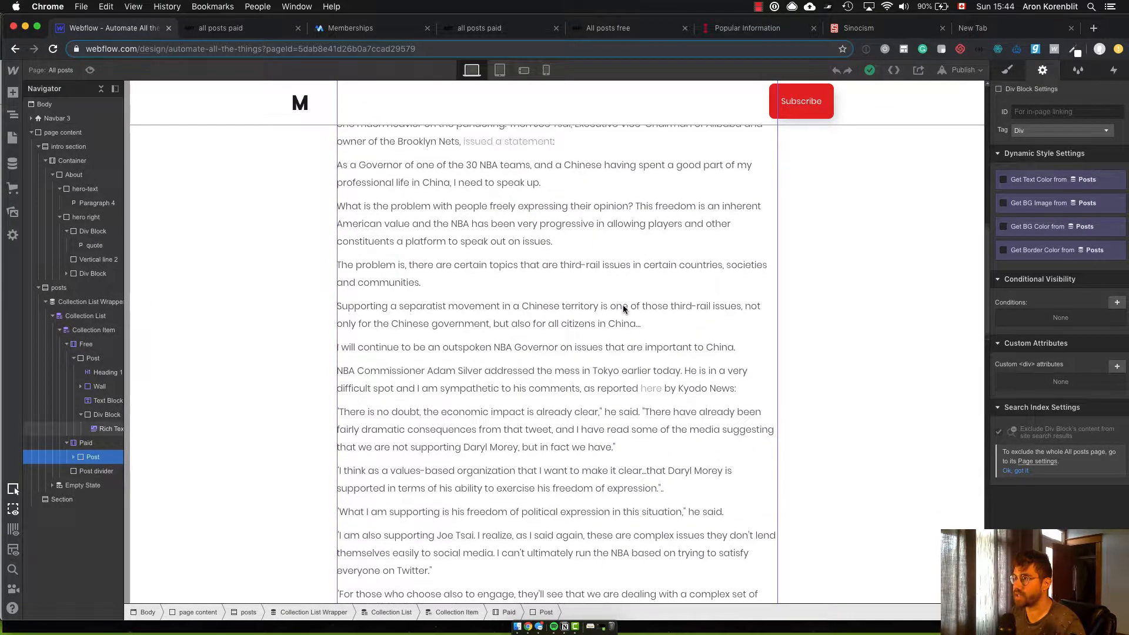
pyautogui.scroll(3, 623, 304)
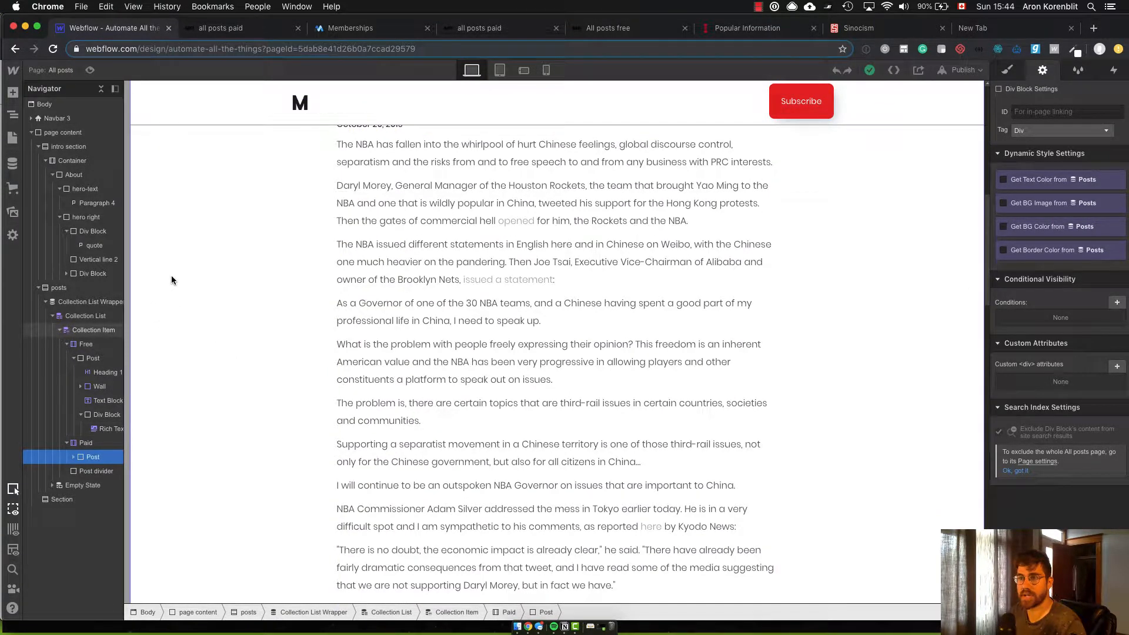
pyautogui.scroll(-1, 171, 280)
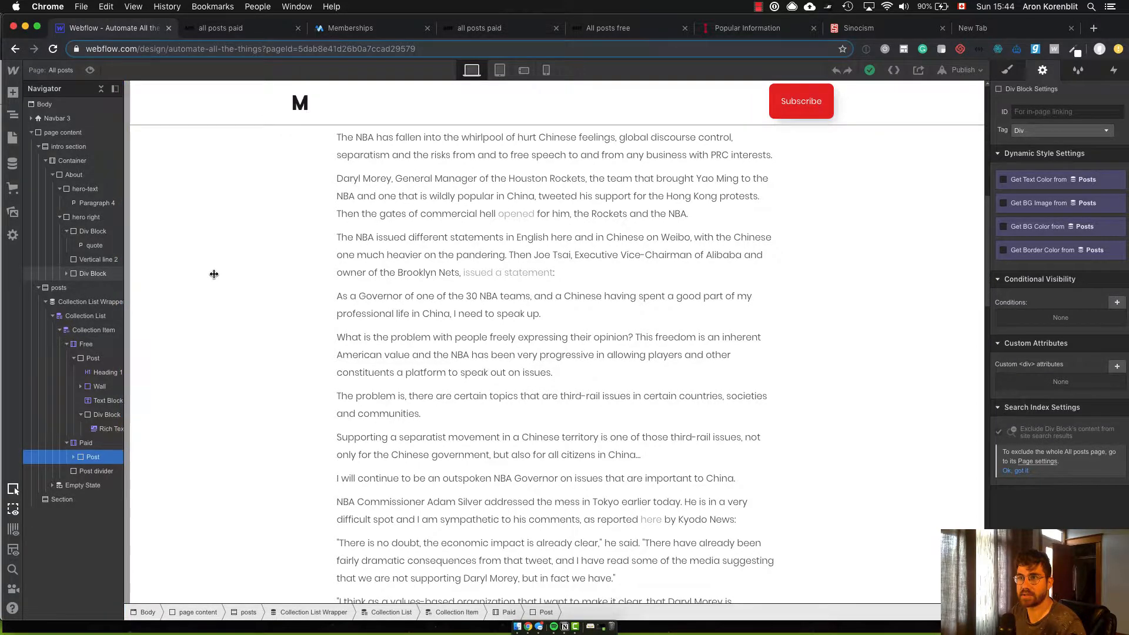
pyautogui.moveTo(214, 274); pyautogui.dragTo(245, 271)
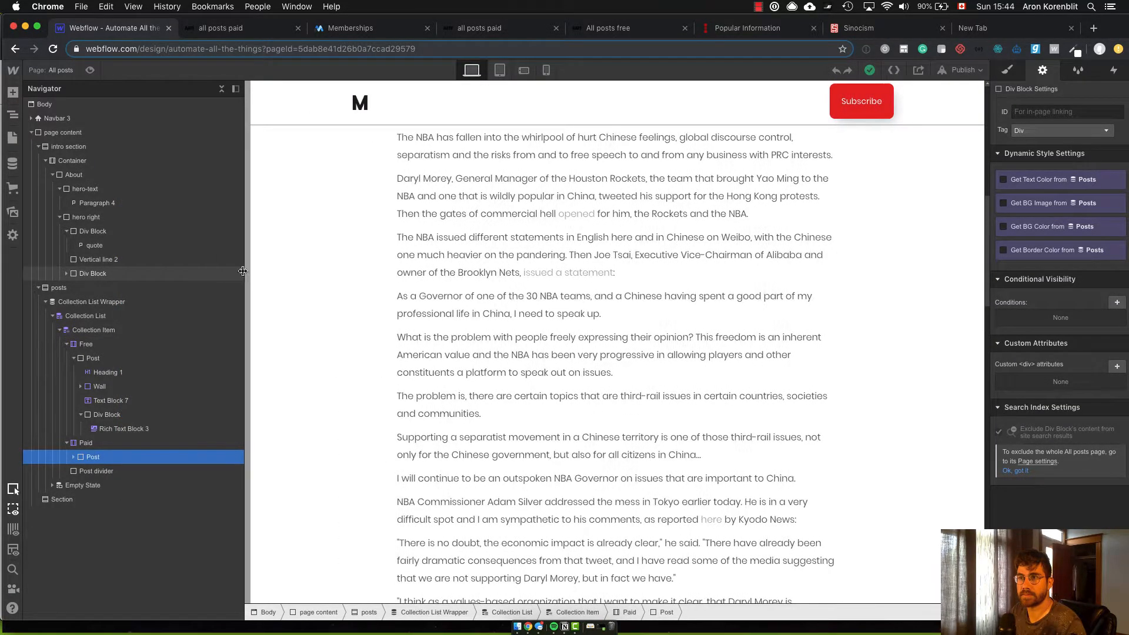
pyautogui.click(95, 149)
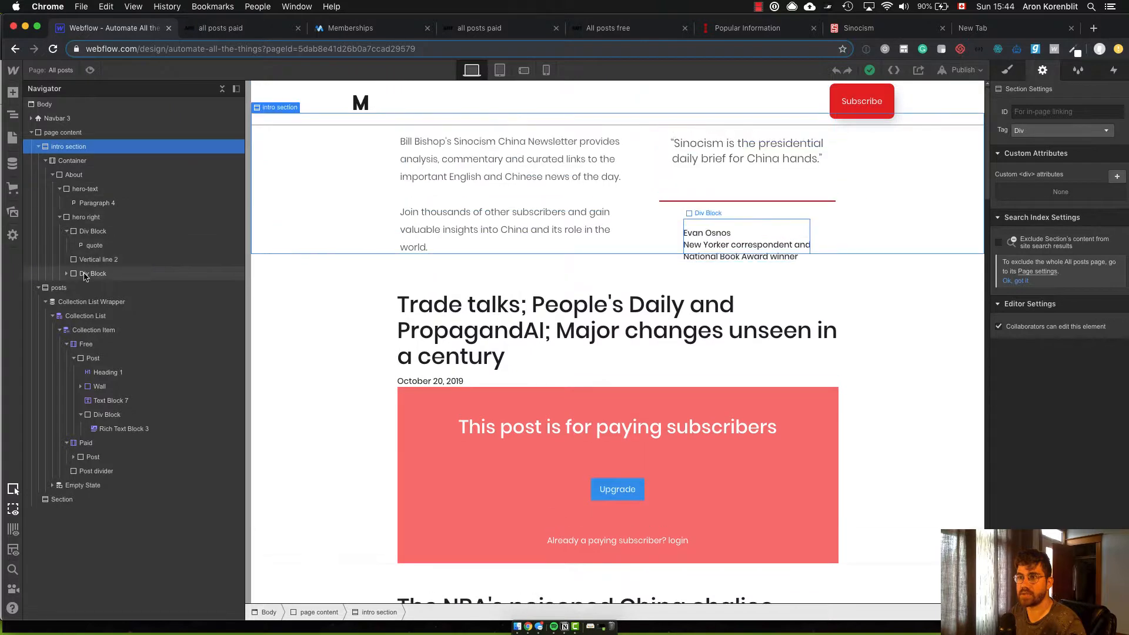
pyautogui.click(87, 288)
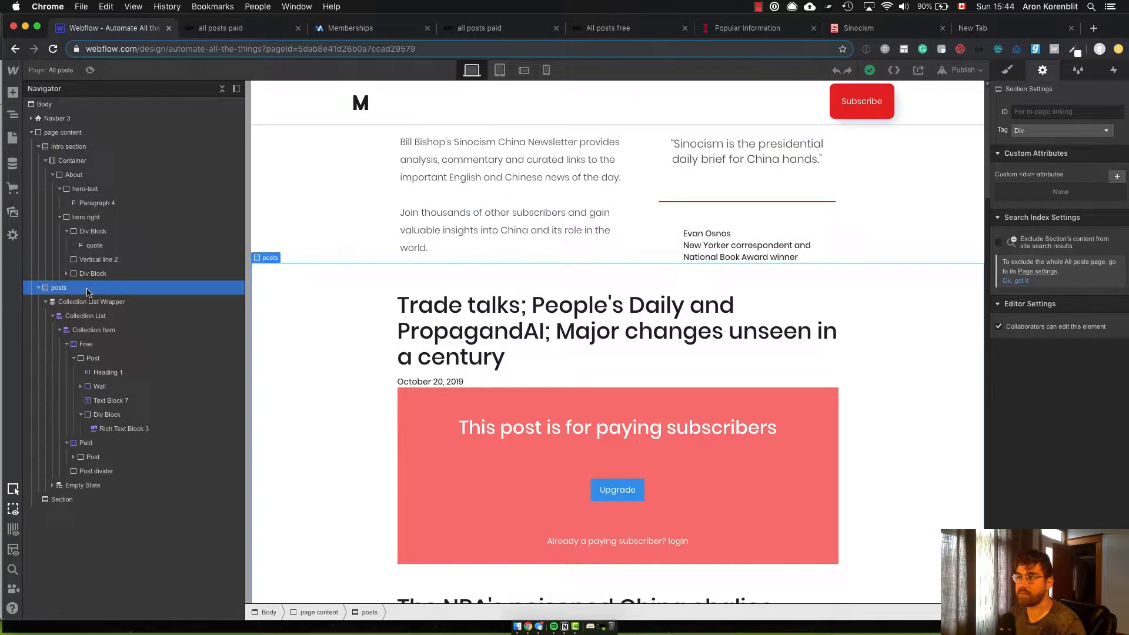
pyautogui.scroll(-1, 330, 311)
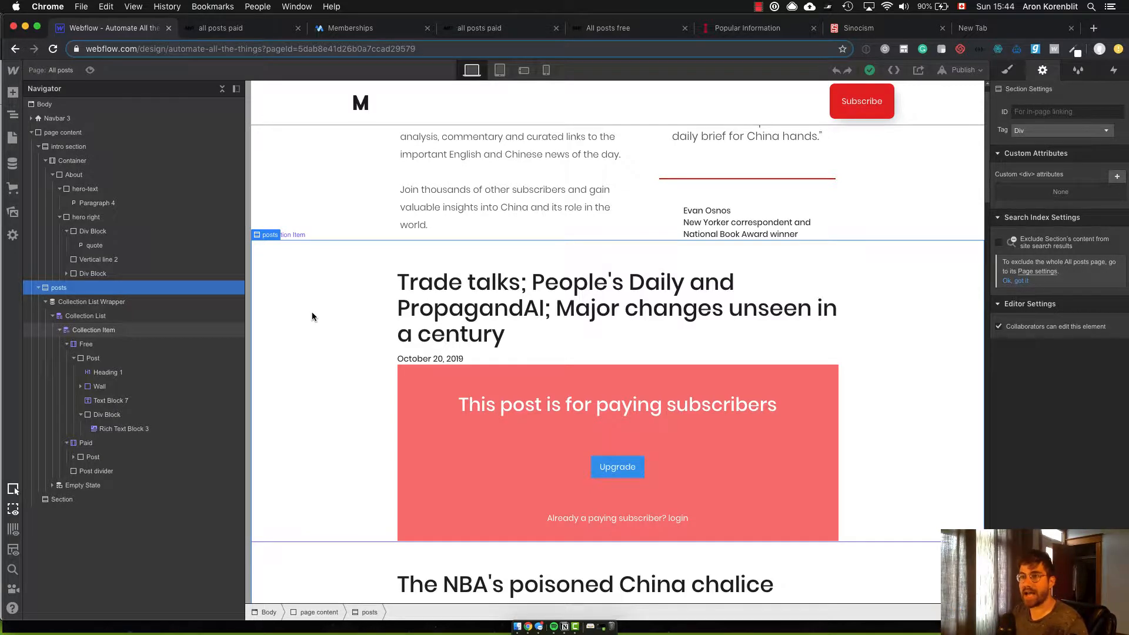
# Step: Select the Collection List bound to Posts and review its free and paid posts down the whole page
pyautogui.click(562, 353)
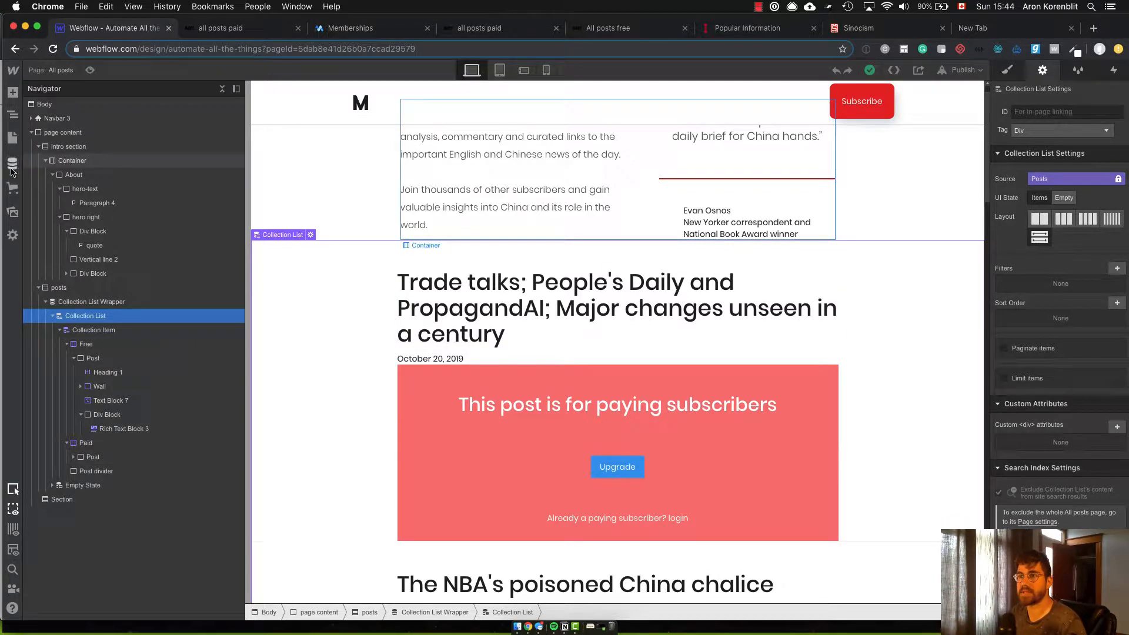
pyautogui.scroll(-4, 535, 311)
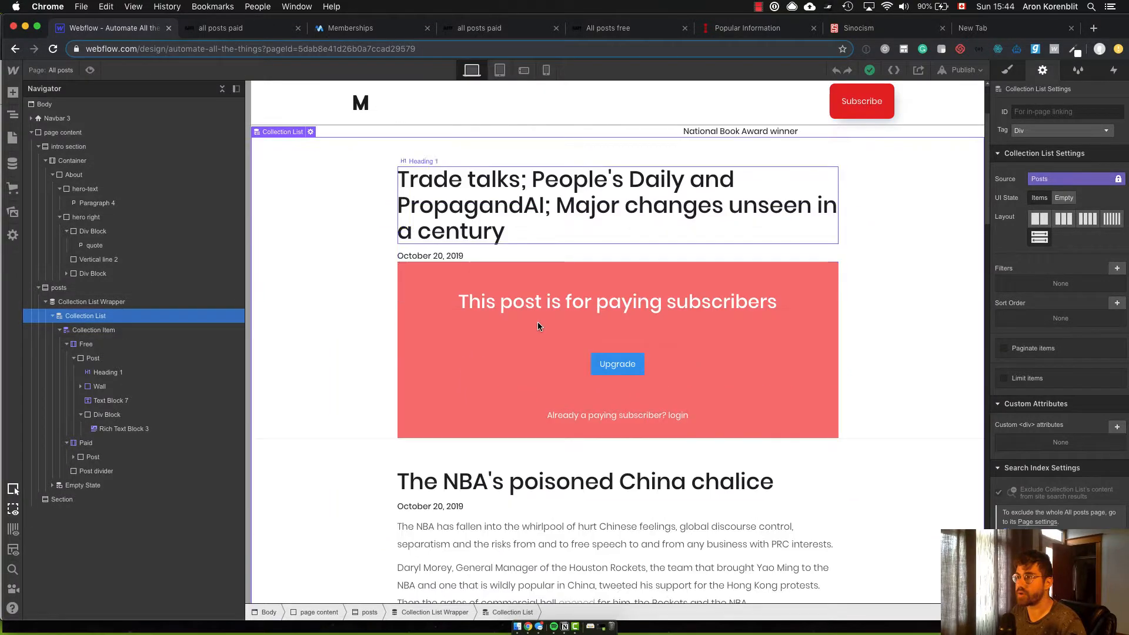
pyautogui.scroll(-15, 690, 314)
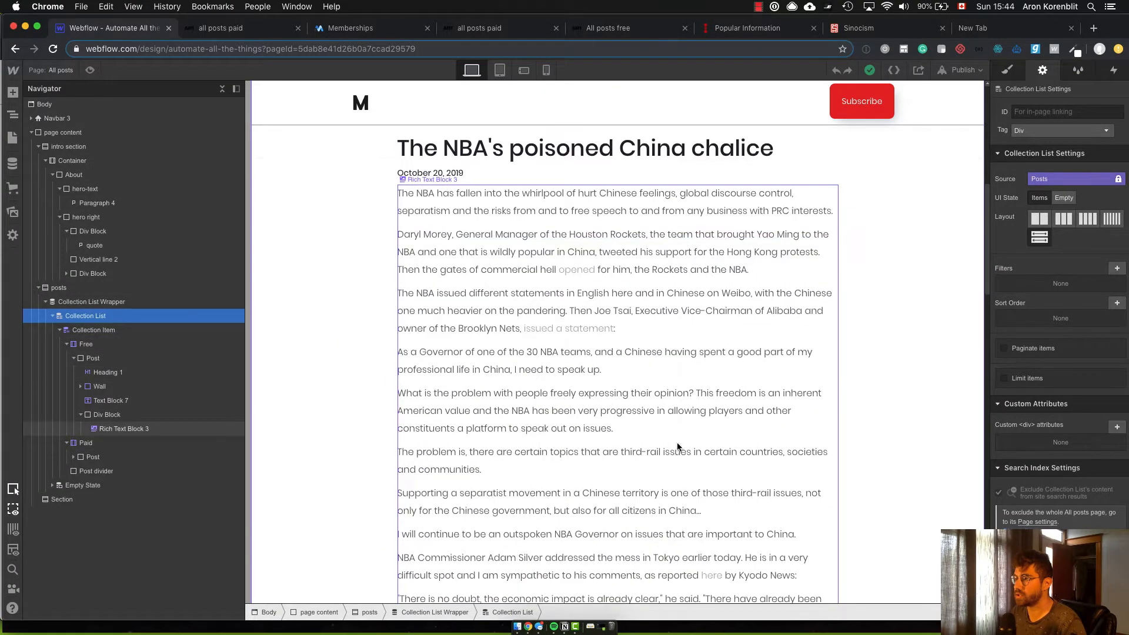
pyautogui.scroll(-20, 664, 472)
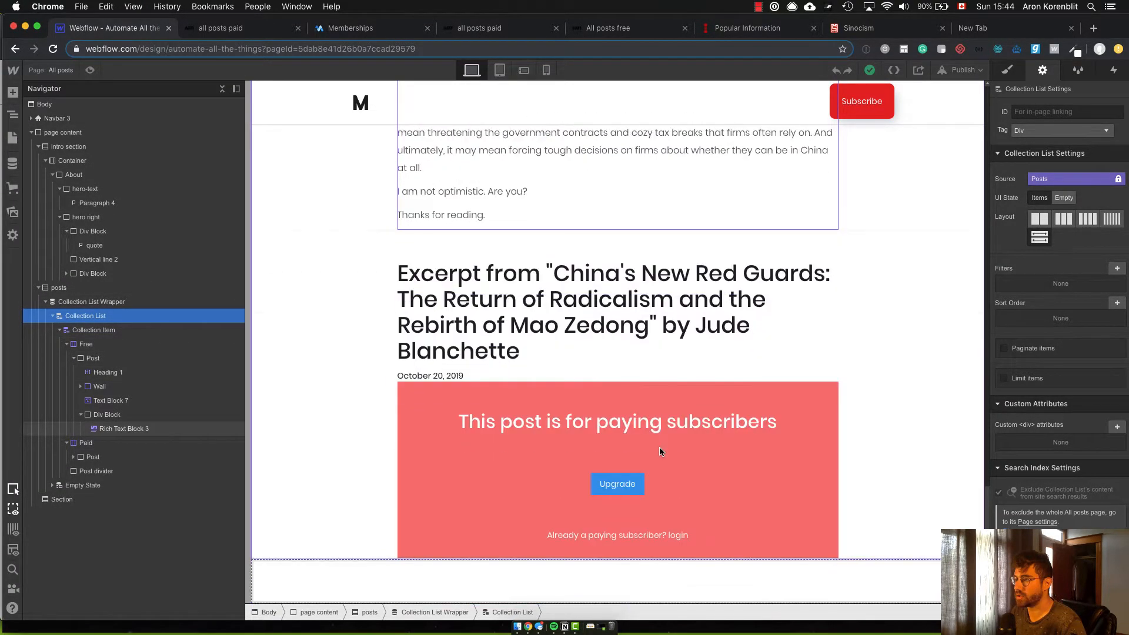
pyautogui.scroll(8, 677, 317)
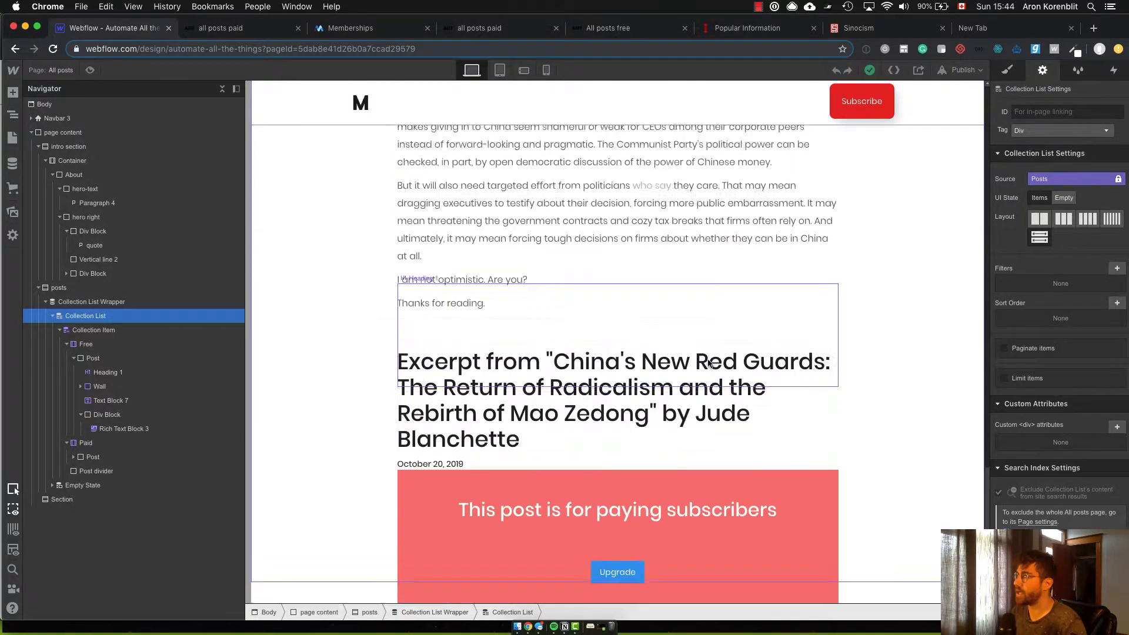
pyautogui.scroll(20, 707, 358)
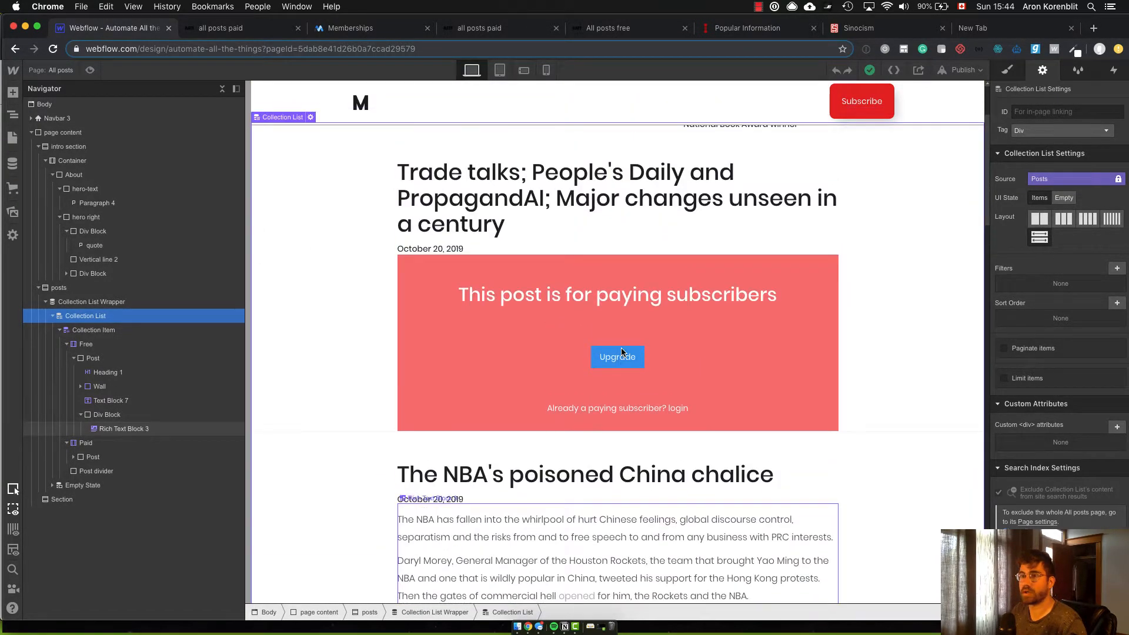
# Step: Select the Collection Item inside the list and examine how it repeats for each post
pyautogui.click(117, 330)
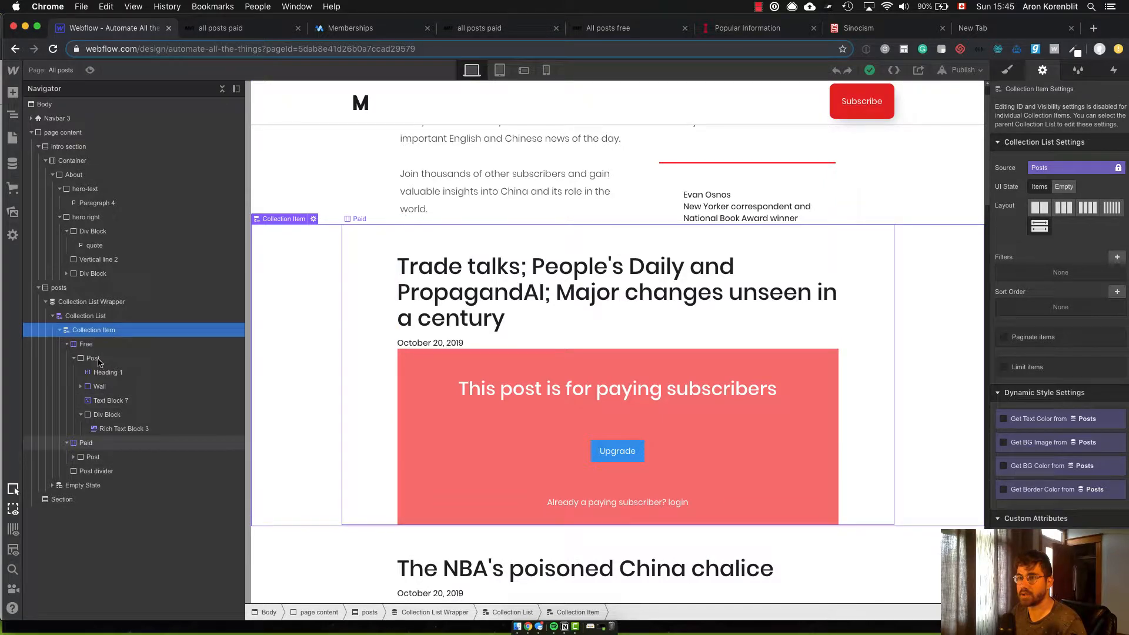
pyautogui.scroll(-8, 577, 372)
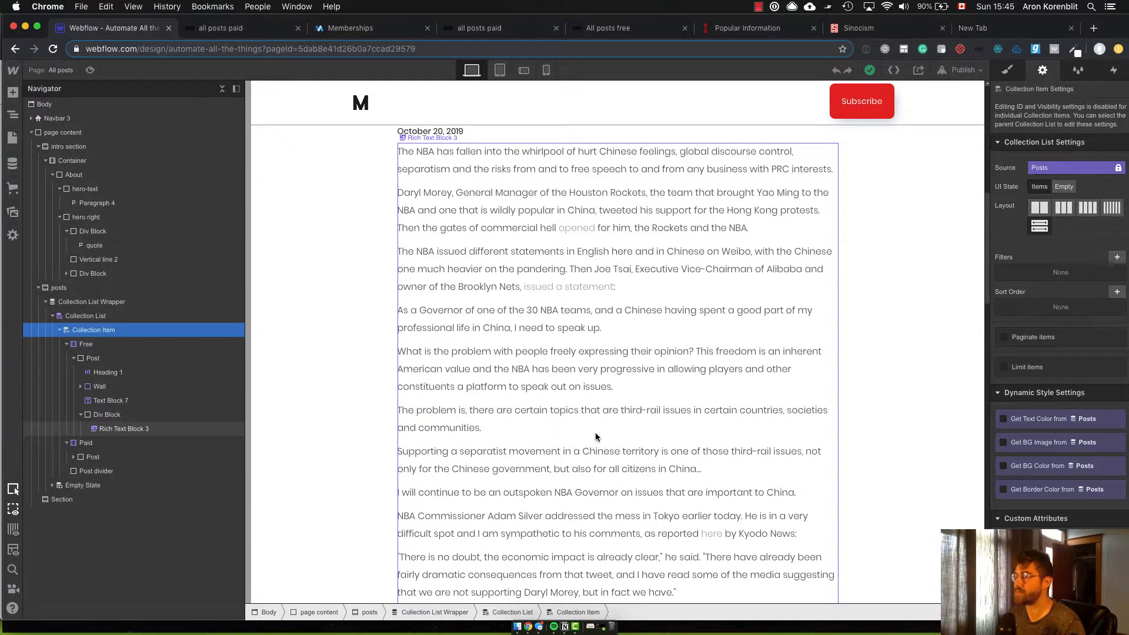
pyautogui.scroll(10, 542, 384)
pyautogui.scroll(1, 538, 272)
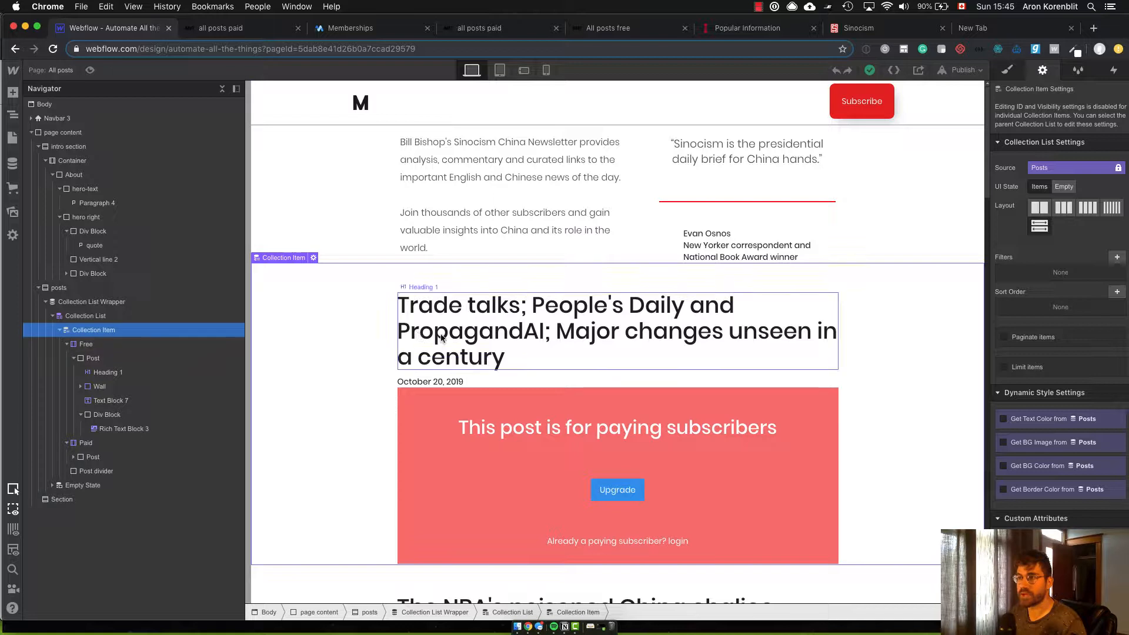
# Step: Inspect the conditional visibility of the Free and Paid containers and collapse both in the element tree
pyautogui.click(418, 335)
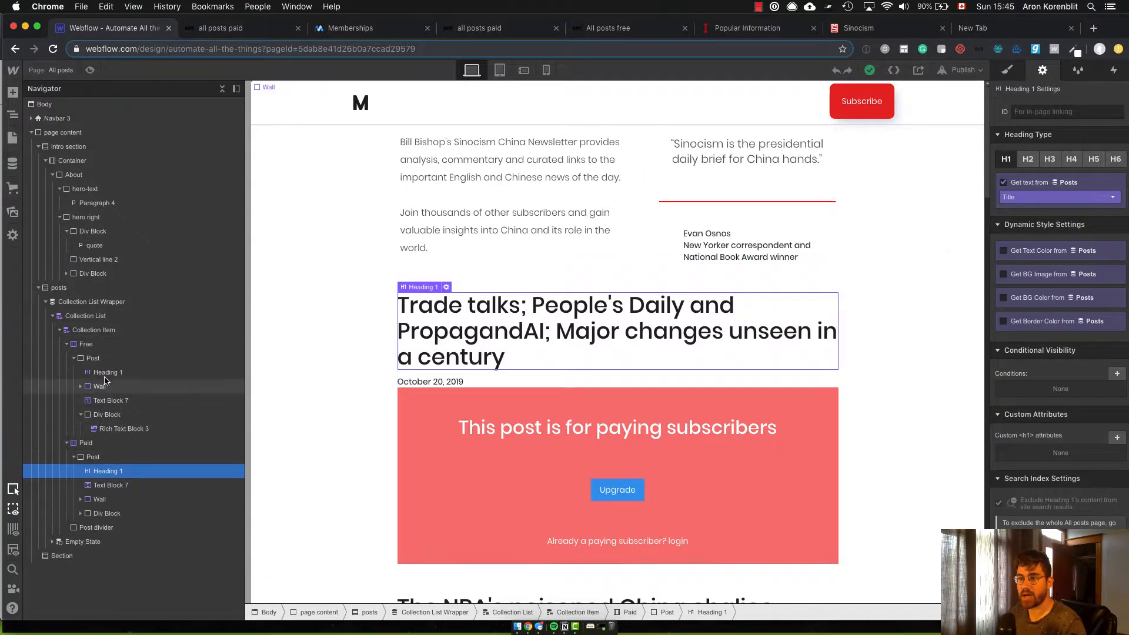
pyautogui.click(97, 346)
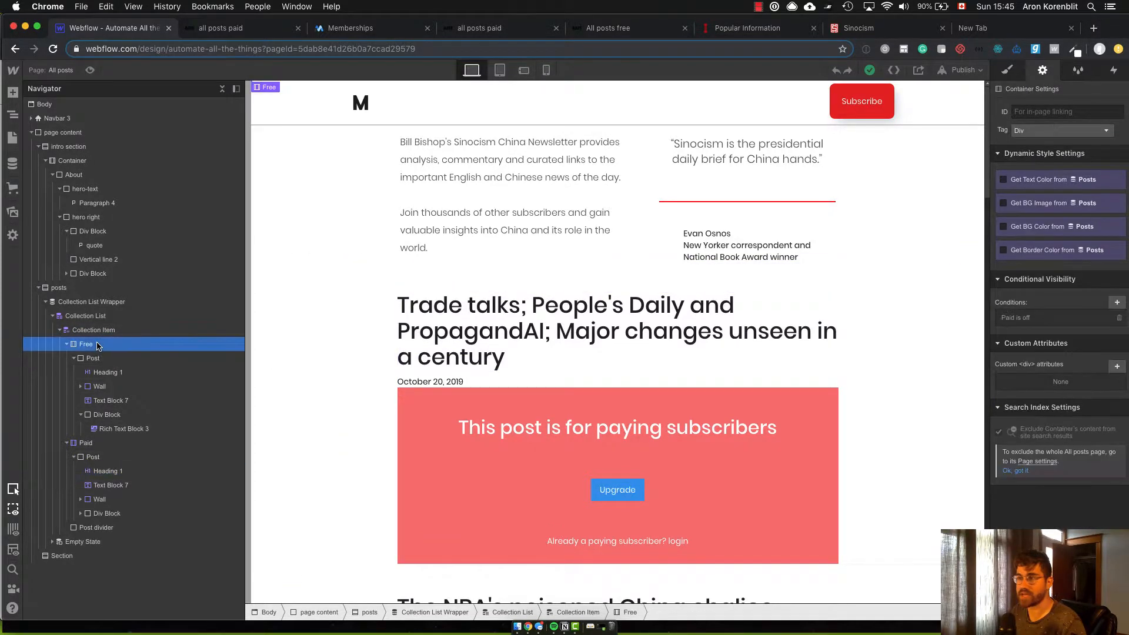
pyautogui.click(67, 344)
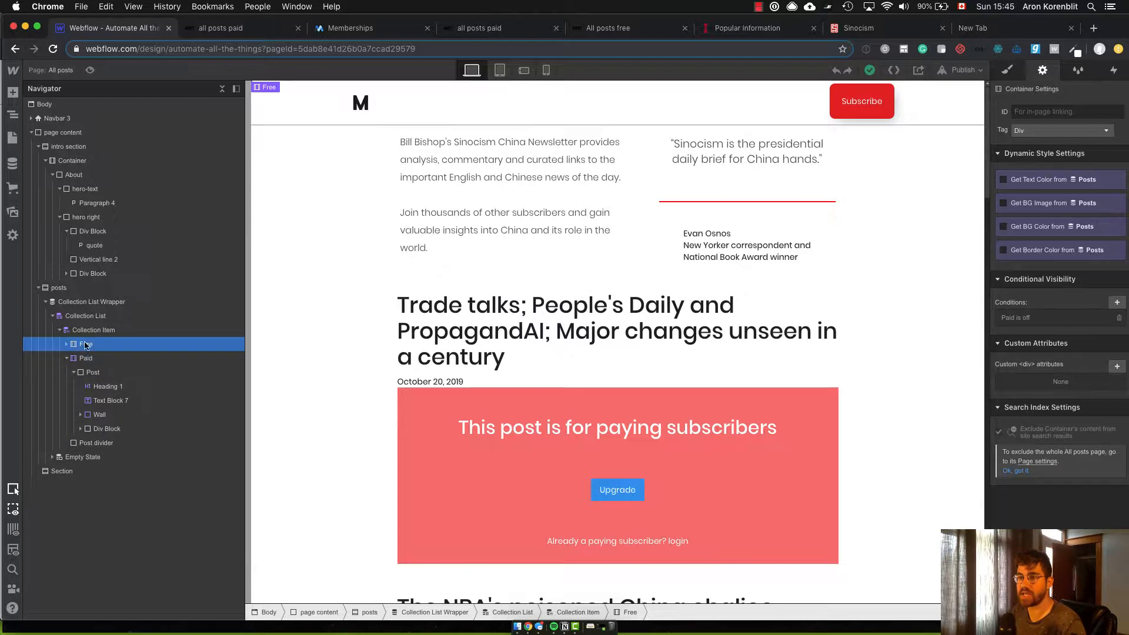
pyautogui.click(66, 358)
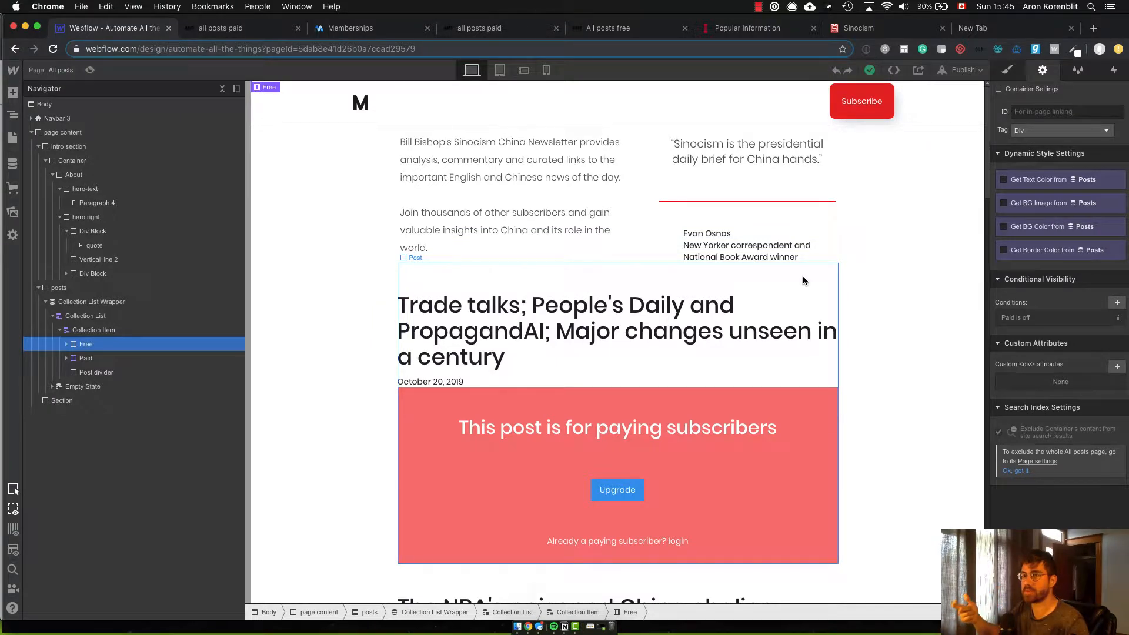
pyautogui.click(82, 359)
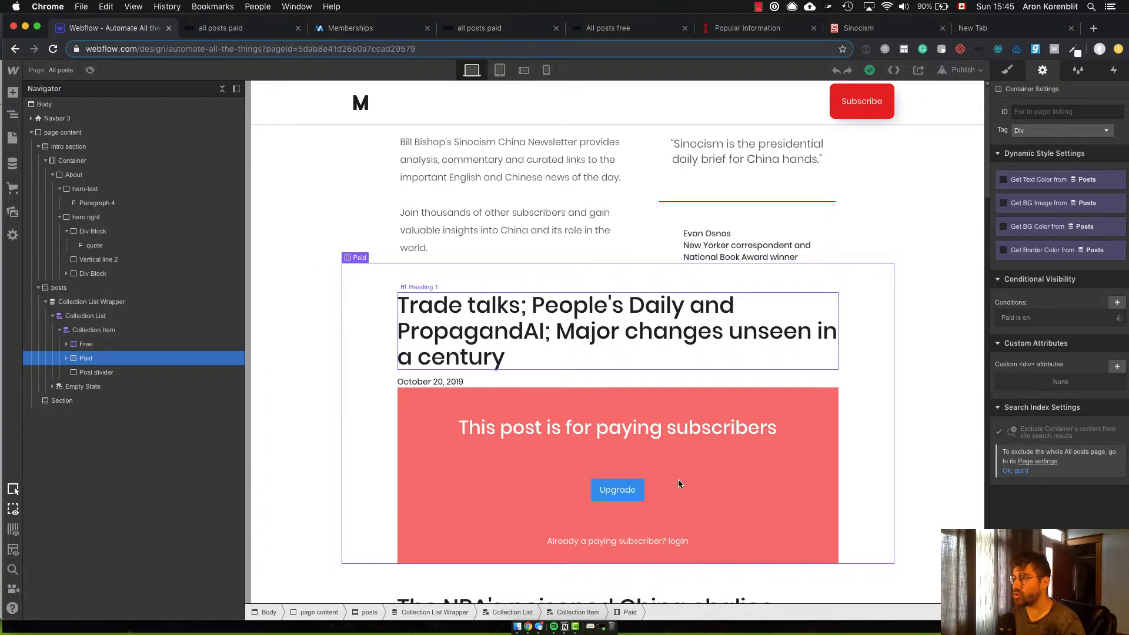
# Step: Inspect the Paid container's visibility condition, then select the Free container to compare its condition
pyautogui.click(1022, 318)
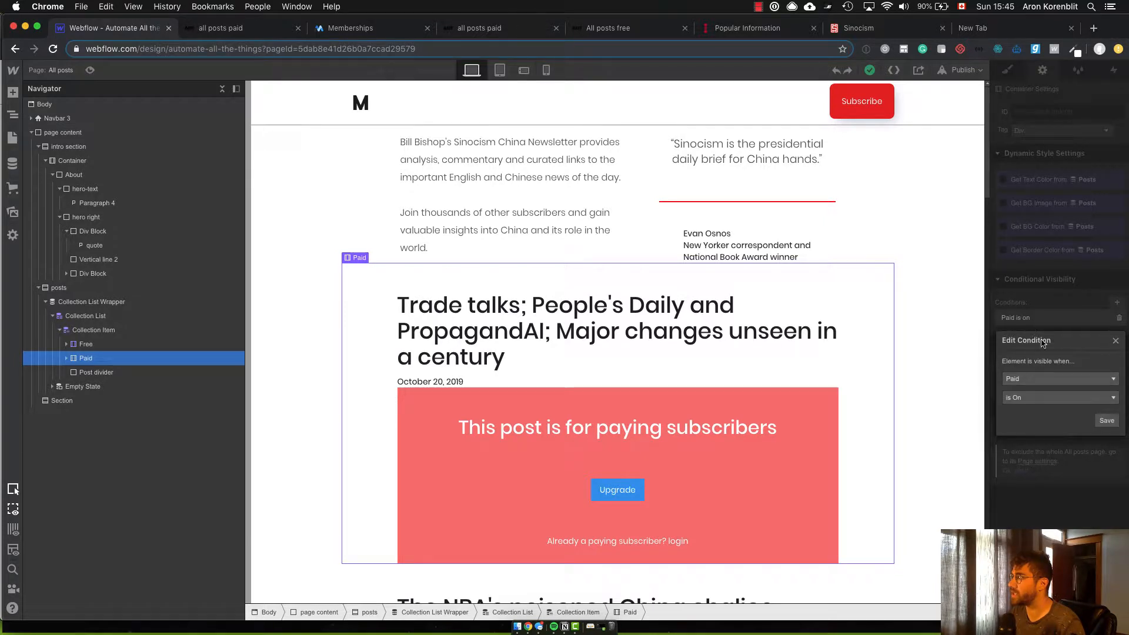
pyautogui.click(1040, 327)
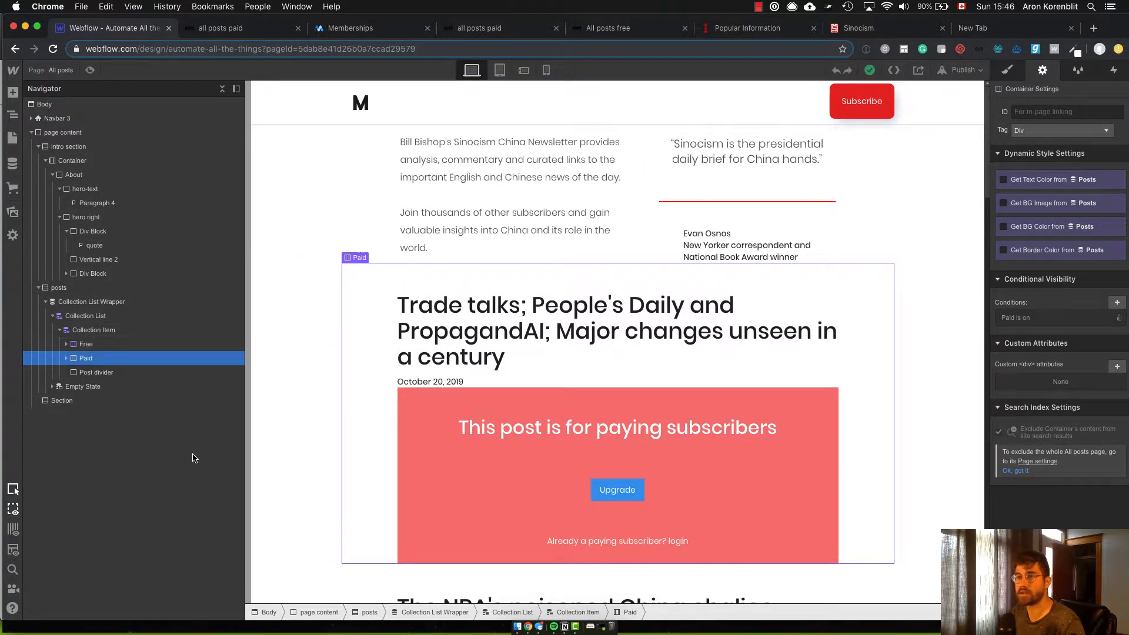
pyautogui.click(125, 349)
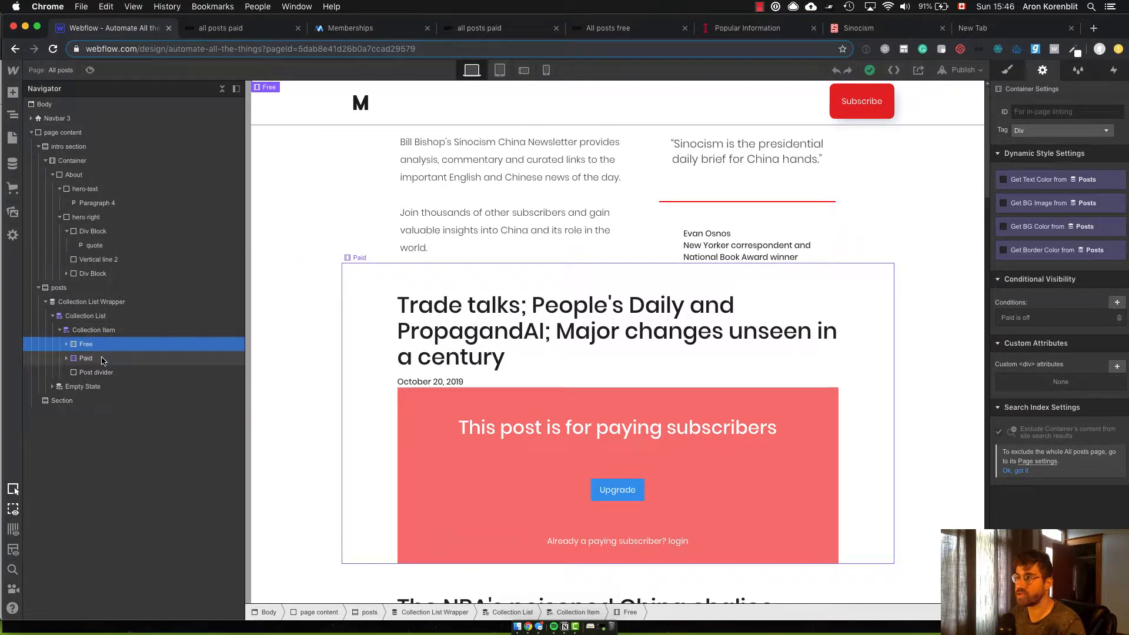
# Step: Inspect the Post block in the Paid container and the Title binding in its Heading 1 settings
pyautogui.click(738, 280)
pyautogui.scroll(-1, 747, 283)
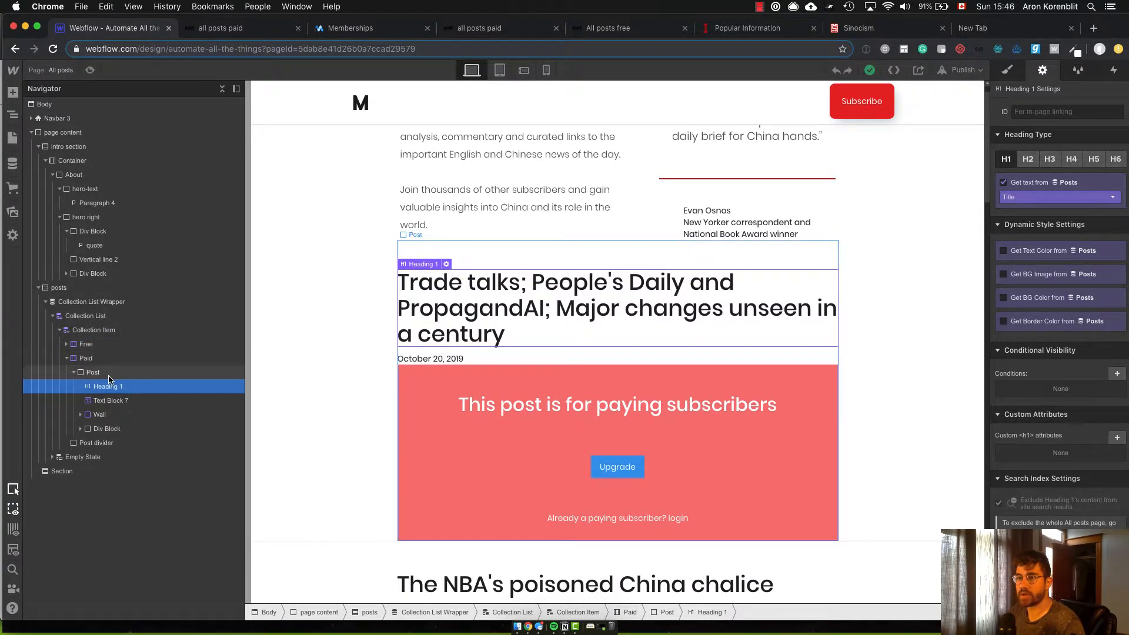
pyautogui.click(87, 374)
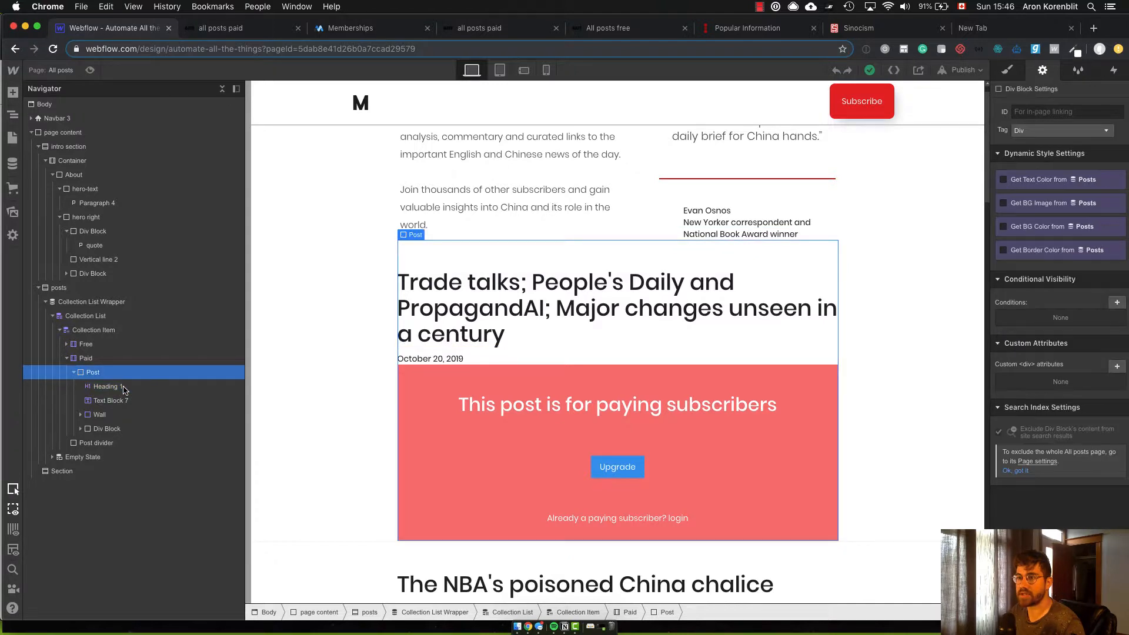
pyautogui.click(546, 307)
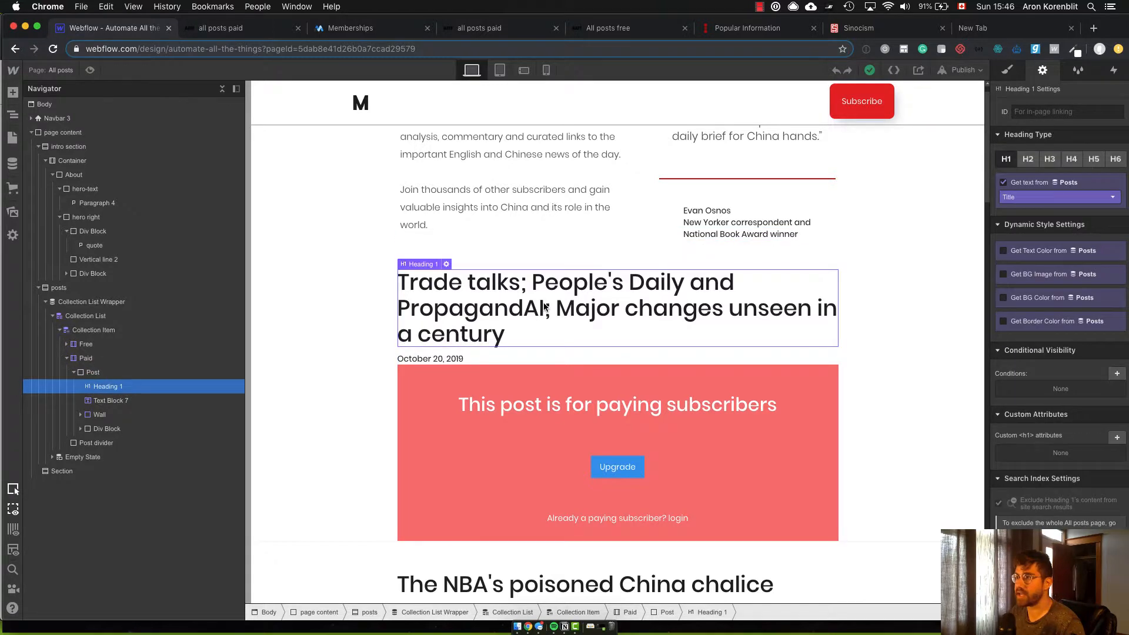
pyautogui.click(446, 264)
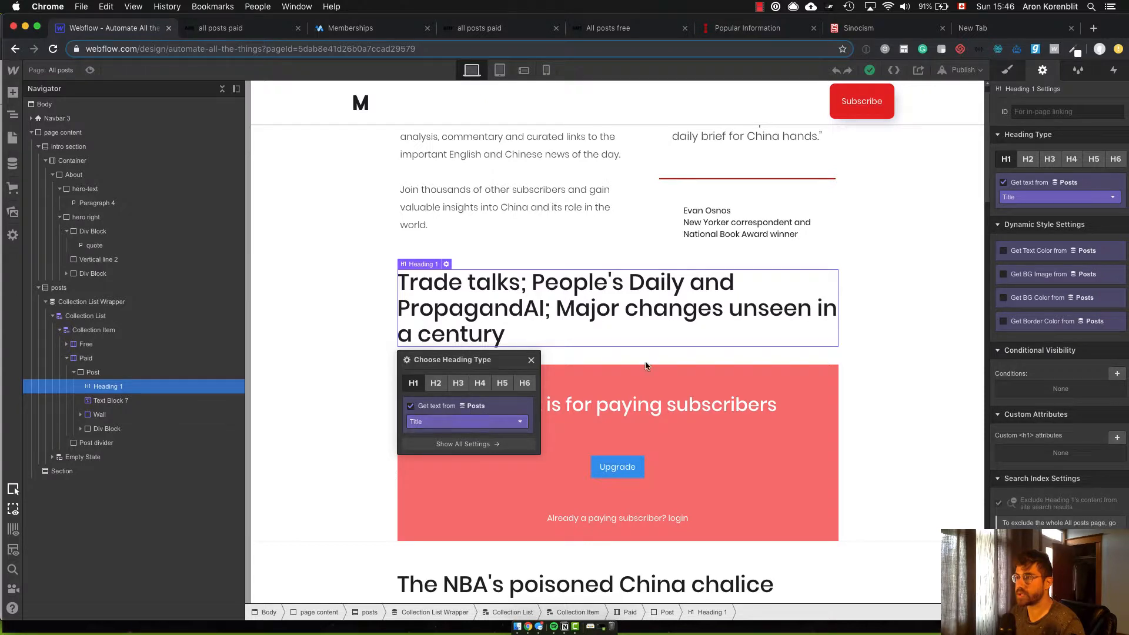
# Step: Inspect the paid post's Wall block, including its white heading and the Upgrade button's link settings
pyautogui.click(740, 419)
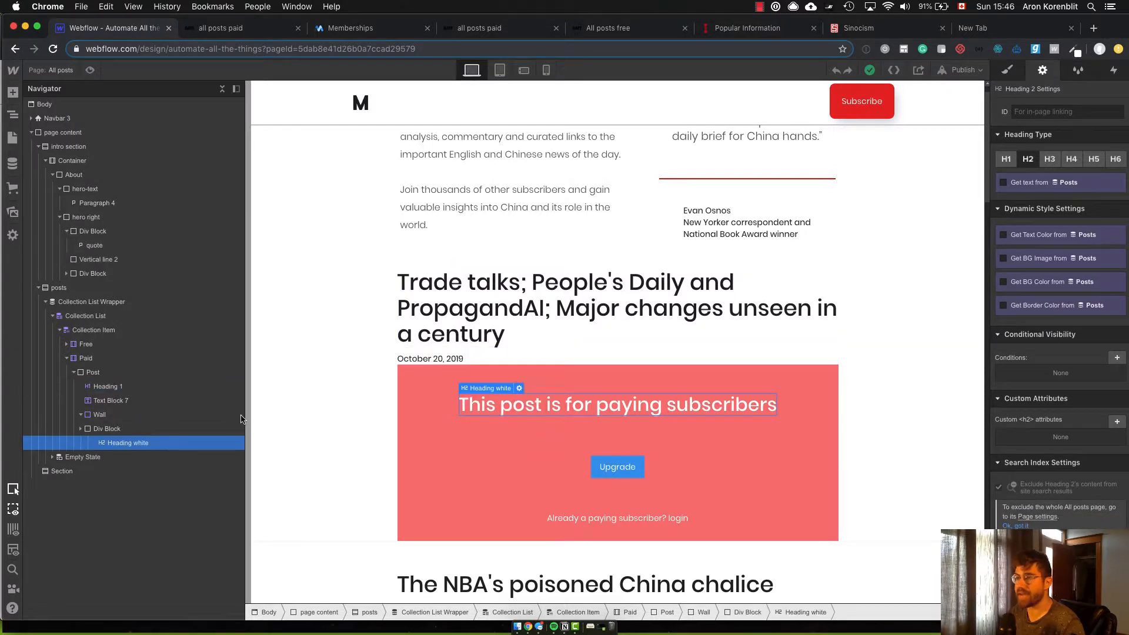
pyautogui.click(106, 415)
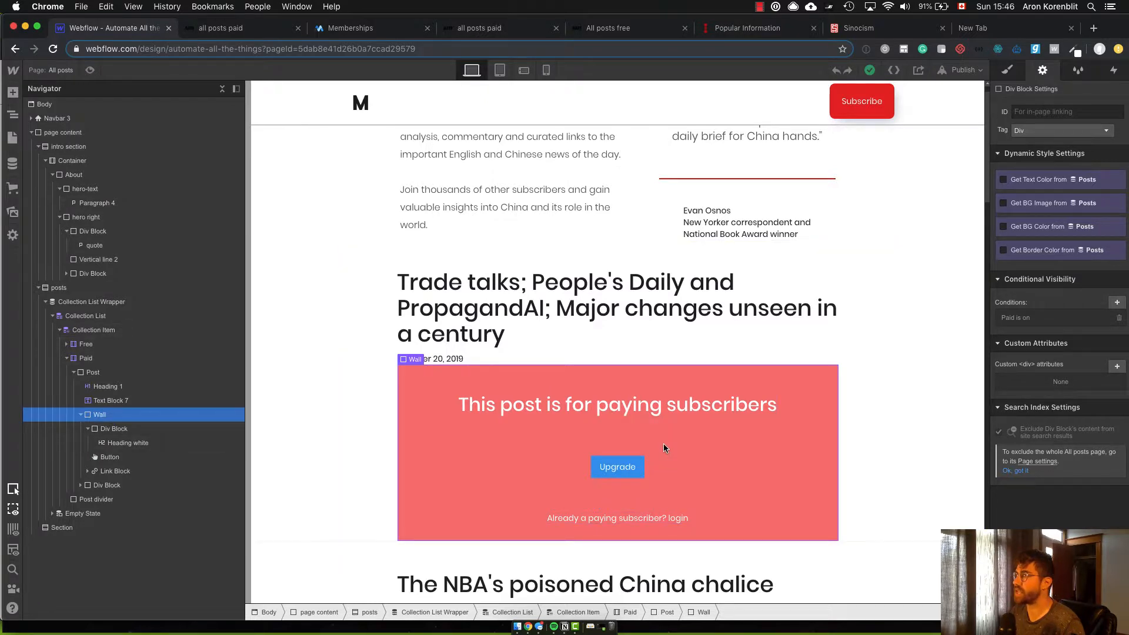
pyautogui.scroll(-1, 663, 444)
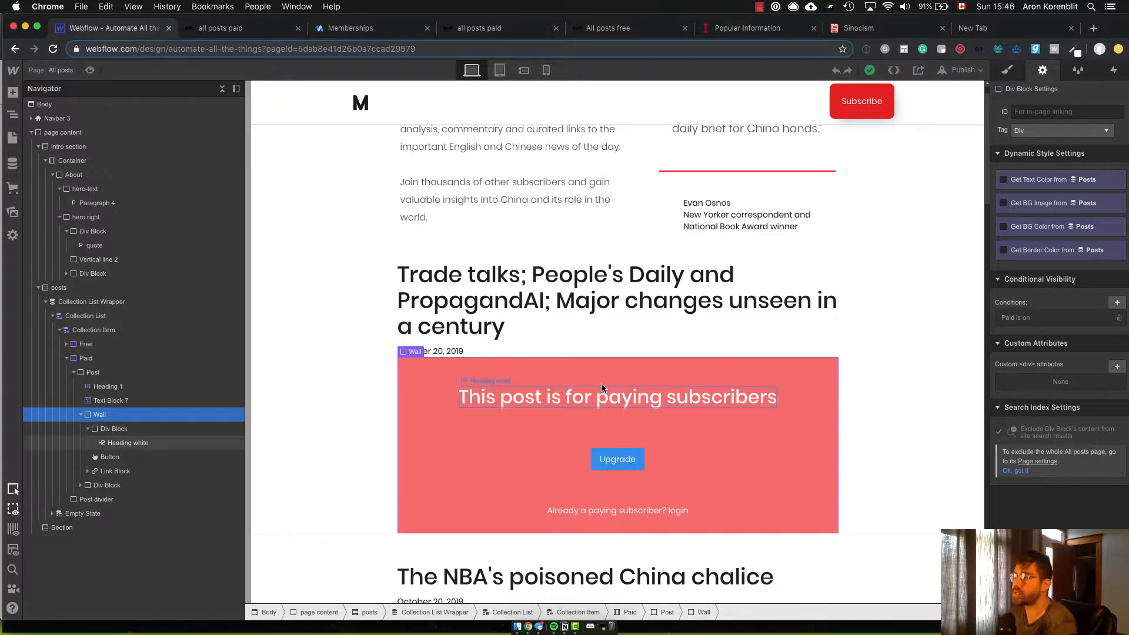
pyautogui.click(627, 405)
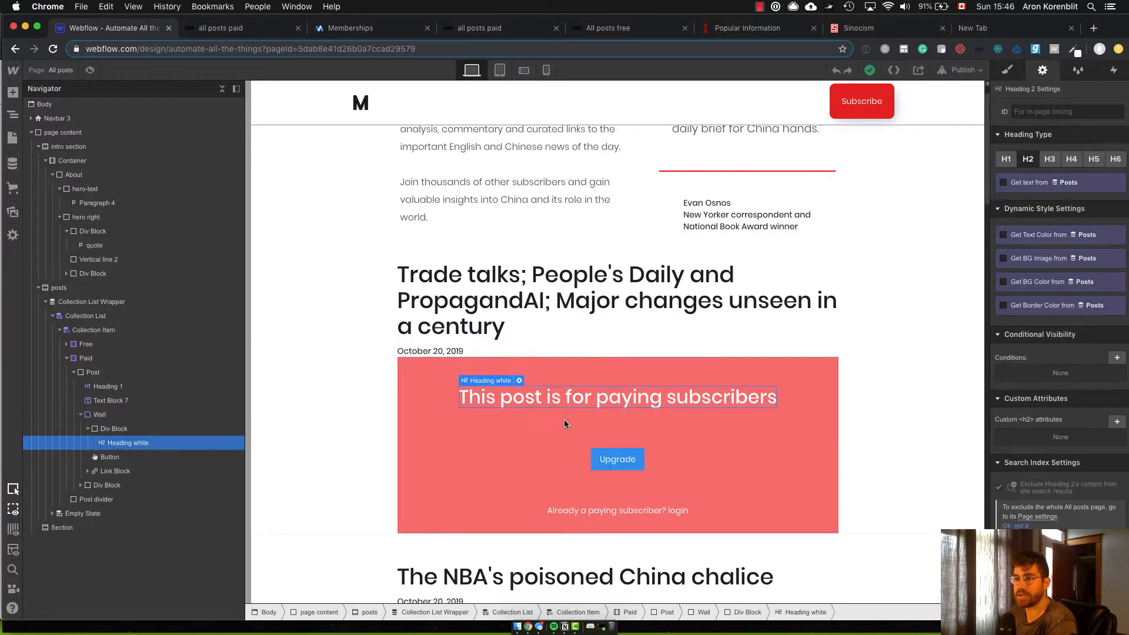
pyautogui.click(612, 466)
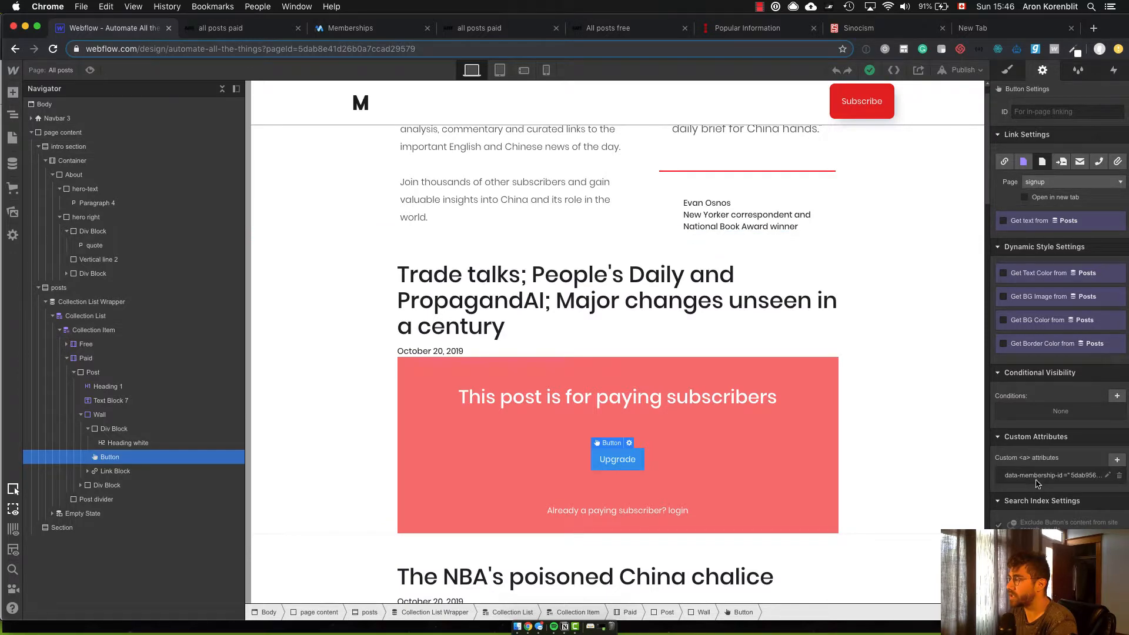
pyautogui.scroll(-1, 627, 411)
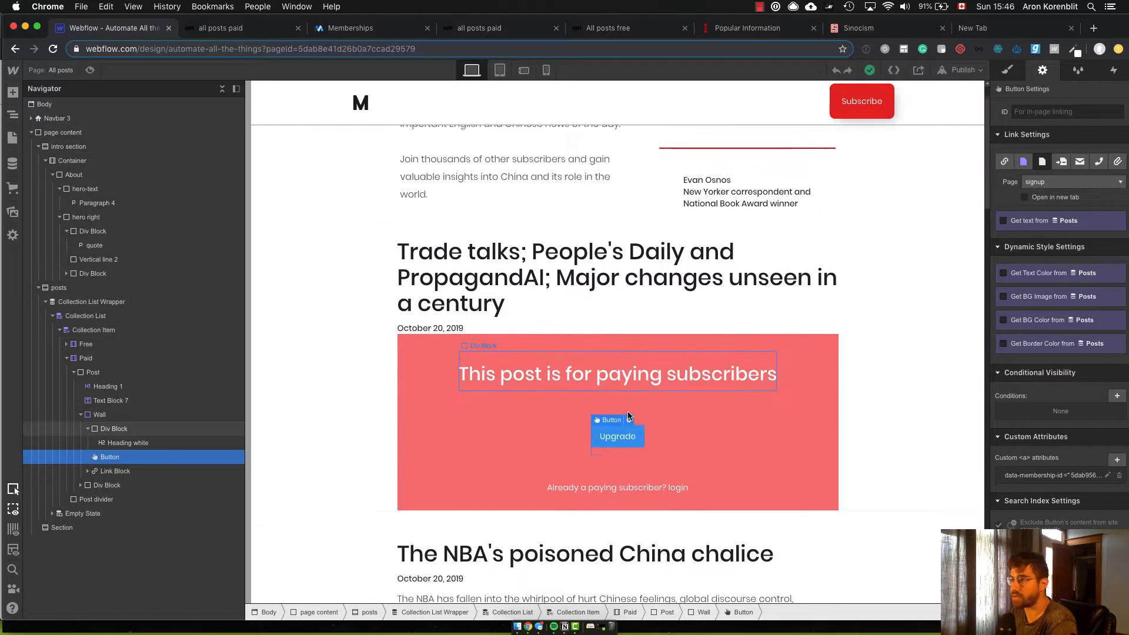
pyautogui.scroll(-5, 629, 416)
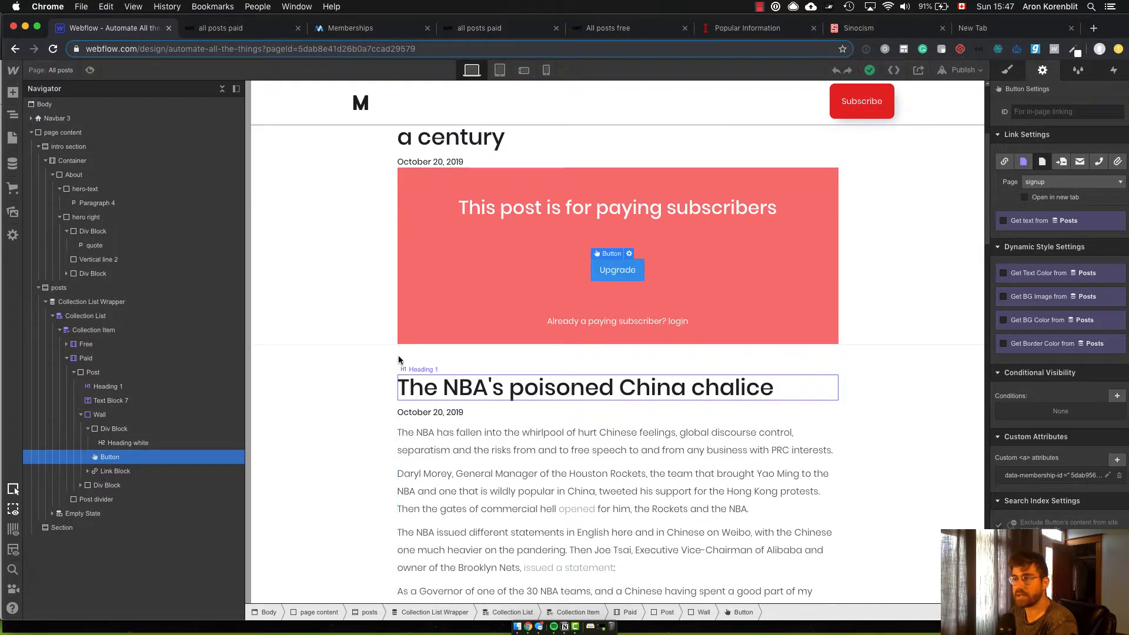
# Step: Select the Post block in the Free container and inspect the Wall block's visibility condition
pyautogui.click(436, 381)
pyautogui.scroll(1, 504, 390)
pyautogui.press('Up')
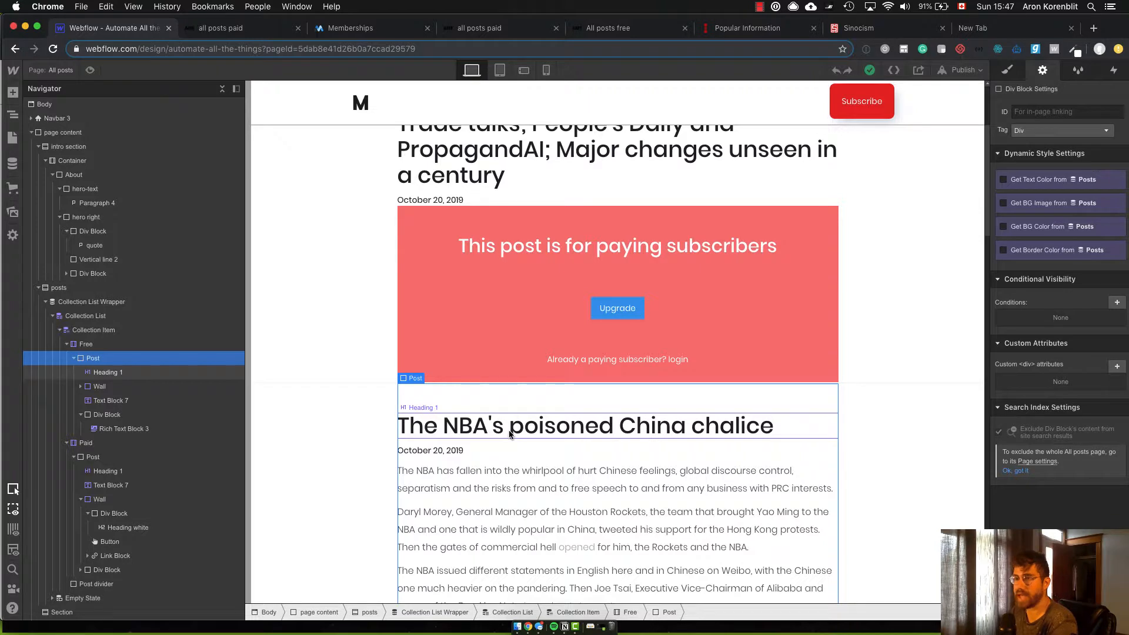
pyautogui.scroll(-1, 509, 434)
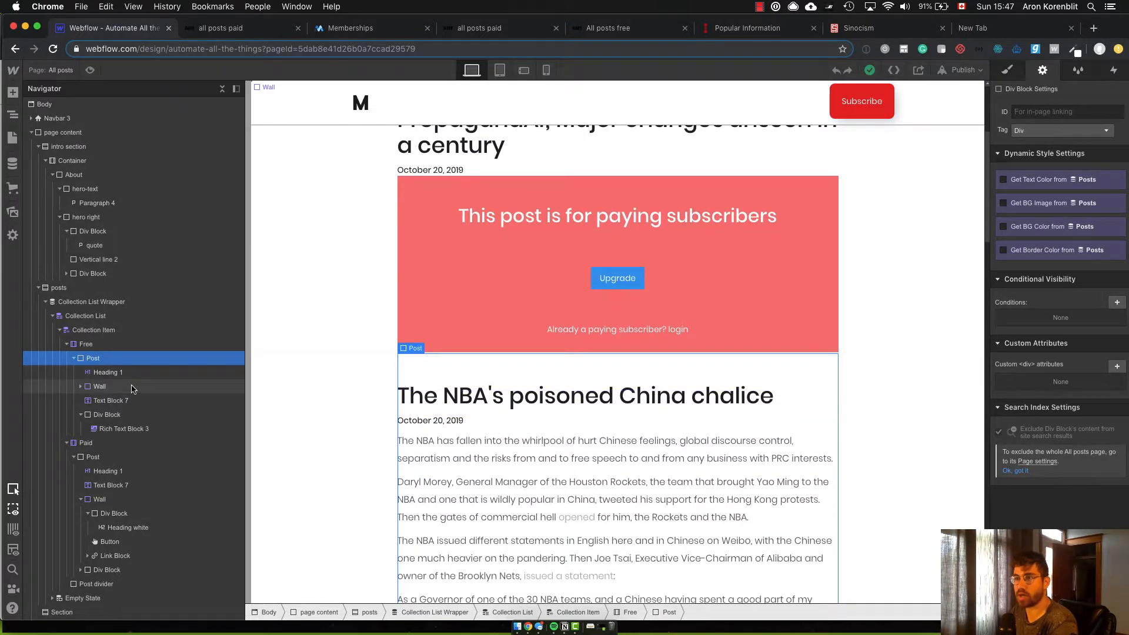
pyautogui.click(133, 387)
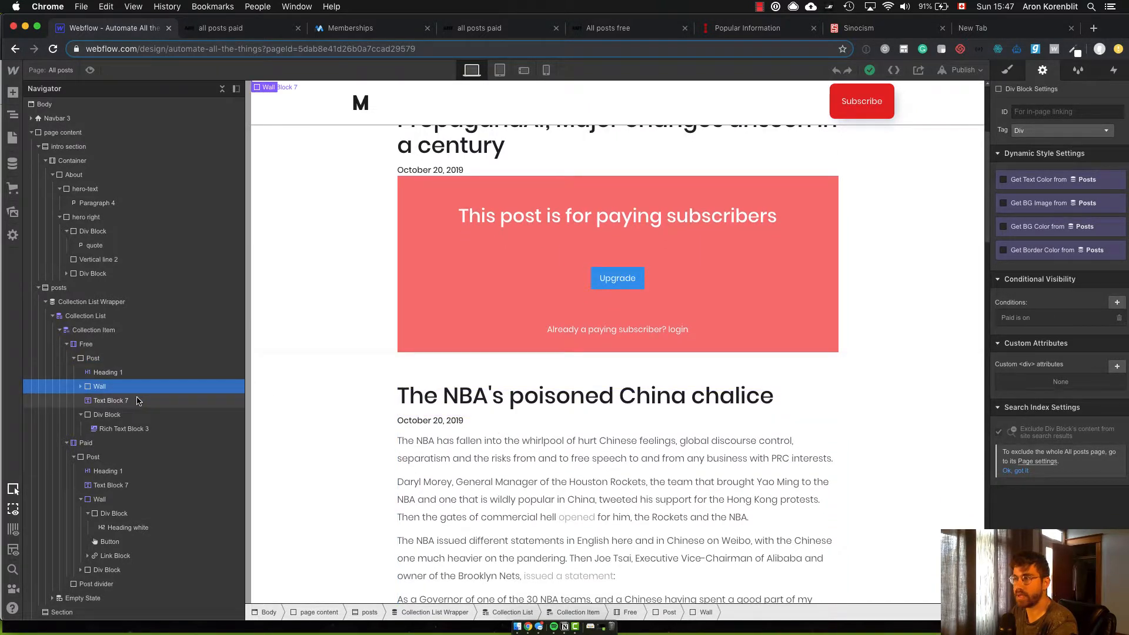
# Step: Select the free post's rich text block, review the article to its end, and return to the paid post's Wall
pyautogui.click(578, 448)
pyautogui.scroll(-3, 577, 453)
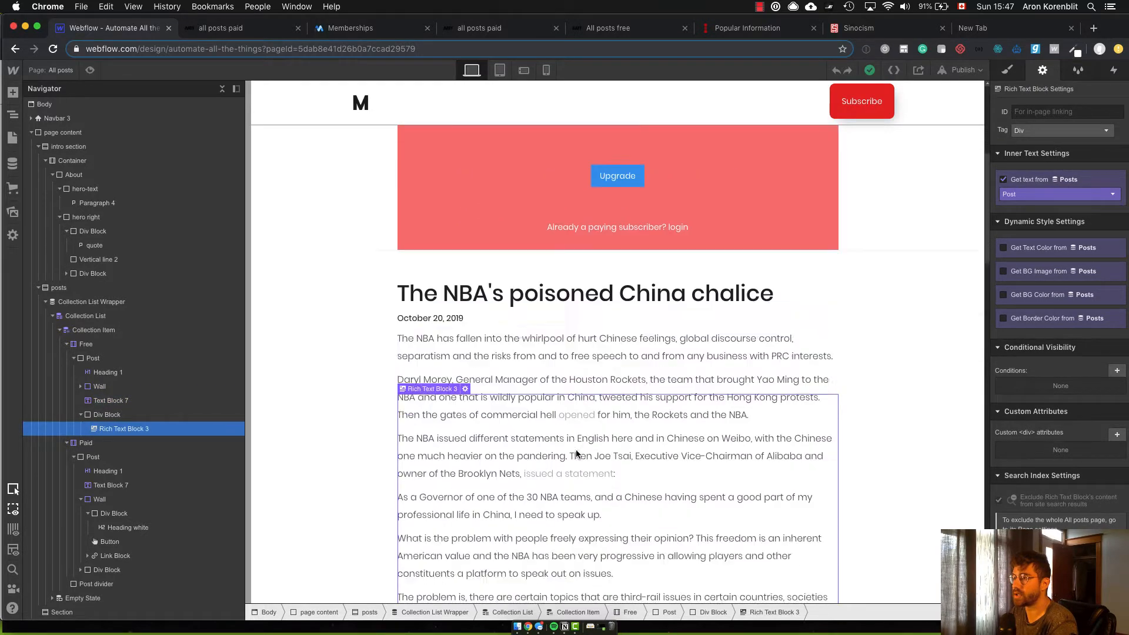
pyautogui.scroll(-15, 576, 454)
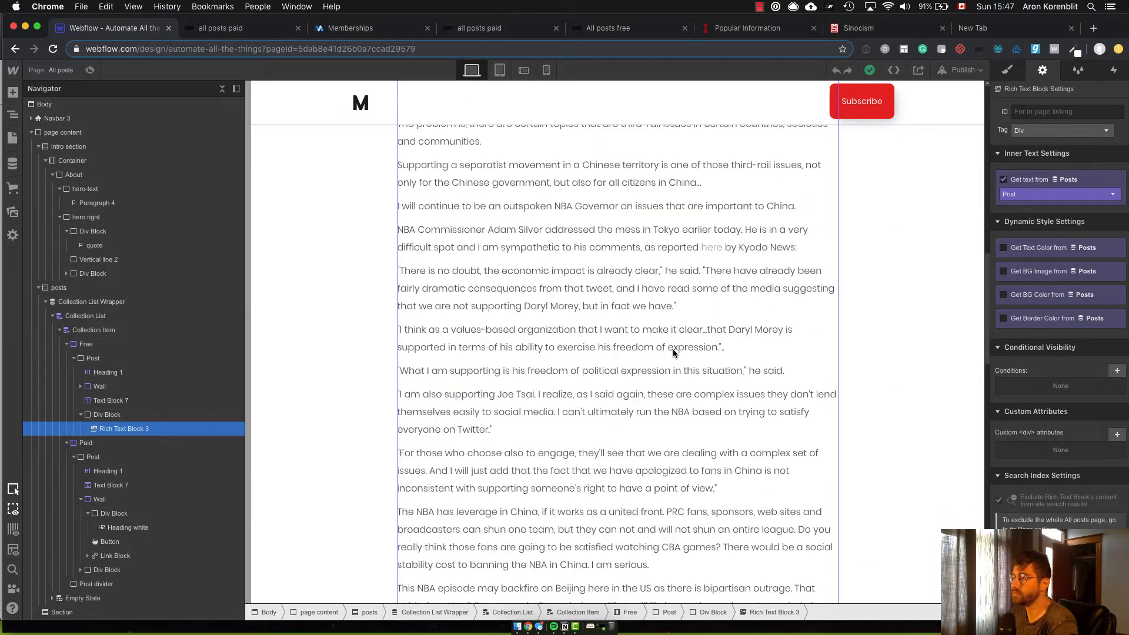
pyautogui.scroll(-20, 674, 352)
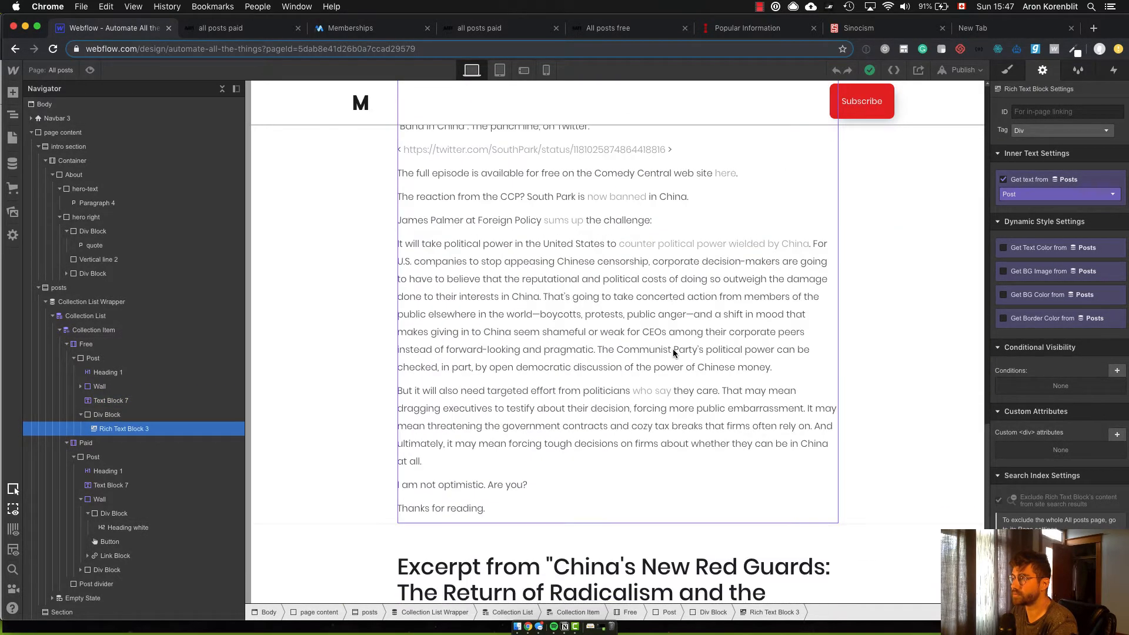
pyautogui.scroll(-3, 673, 352)
pyautogui.scroll(5, 673, 351)
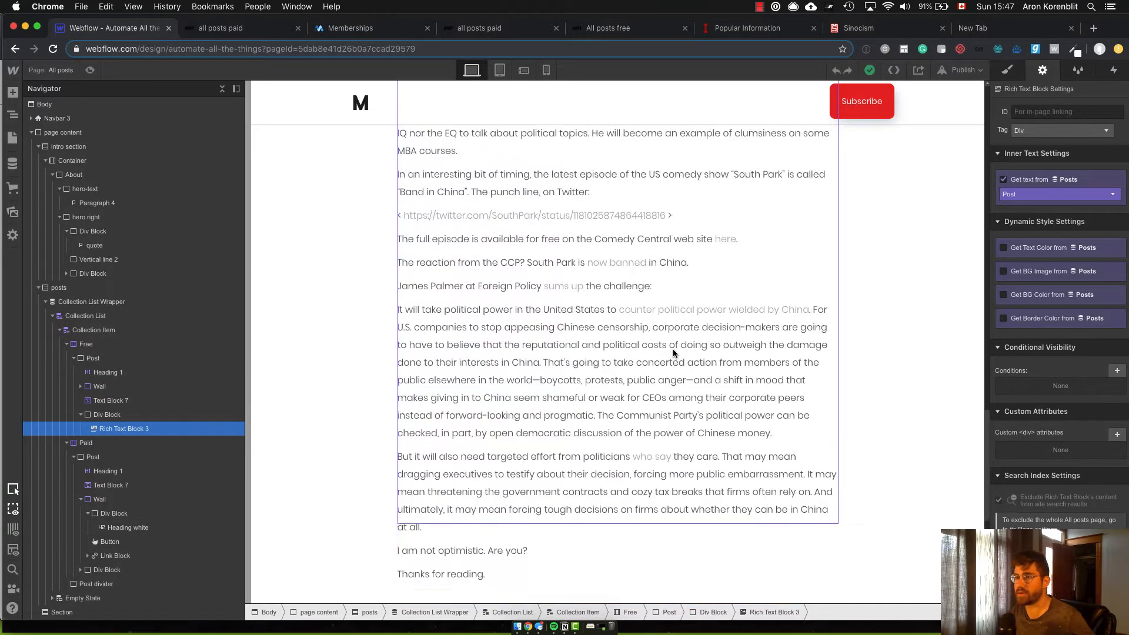
pyautogui.scroll(20, 673, 351)
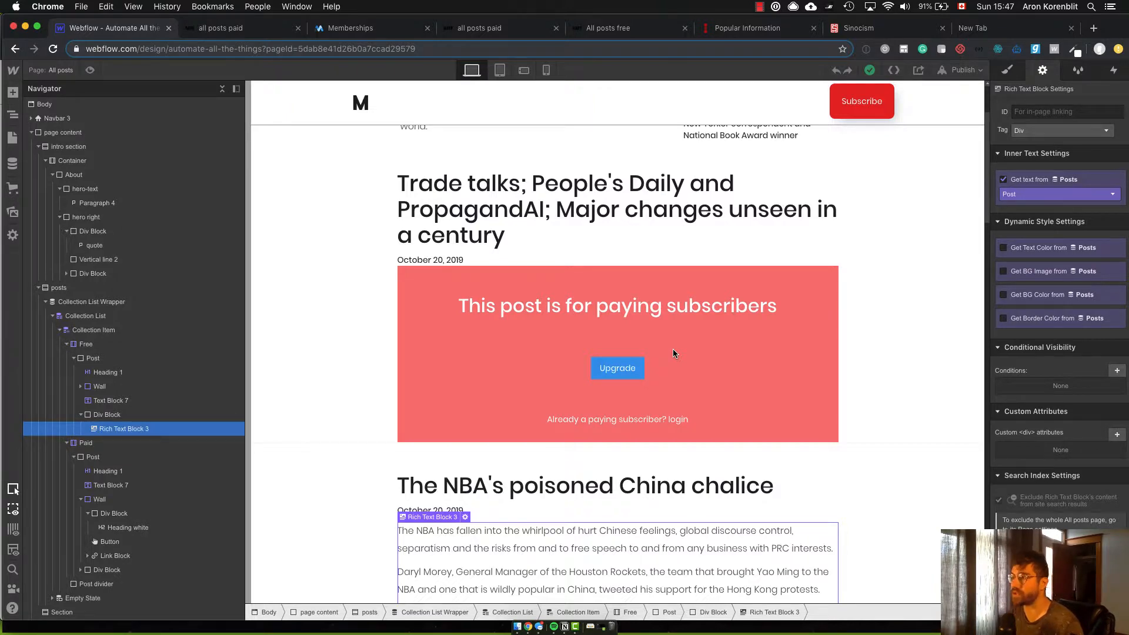
pyautogui.click(672, 348)
# Step: Switch to Notion and tick off "Create All posts page" and "Gate content on all-posts page" in the checklist
pyautogui.press('super+Tab')
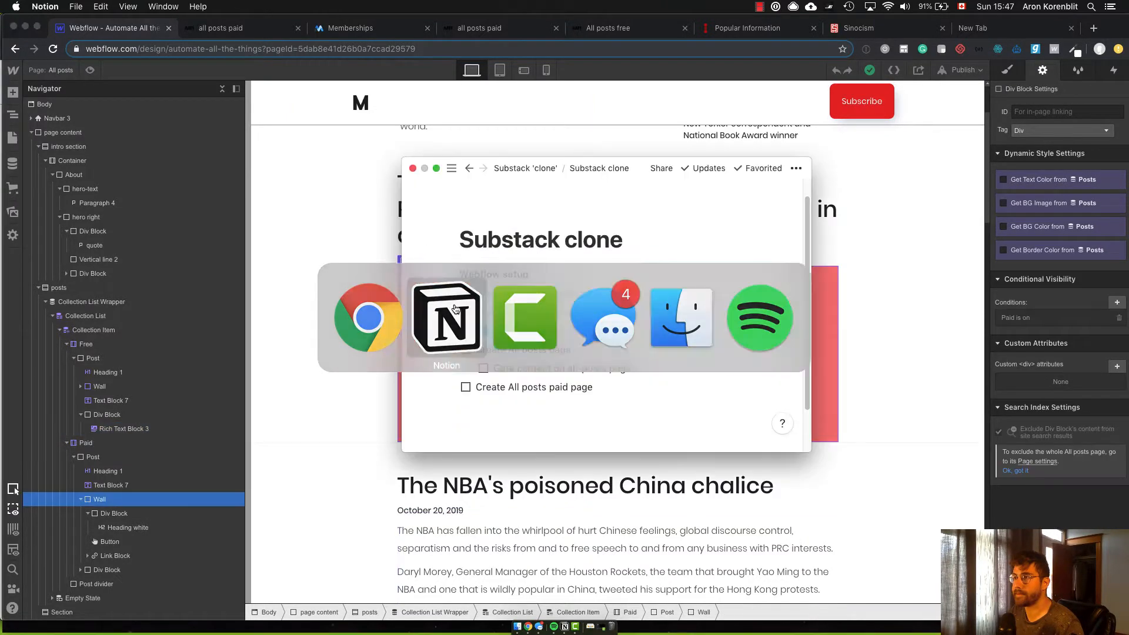
pyautogui.click(466, 350)
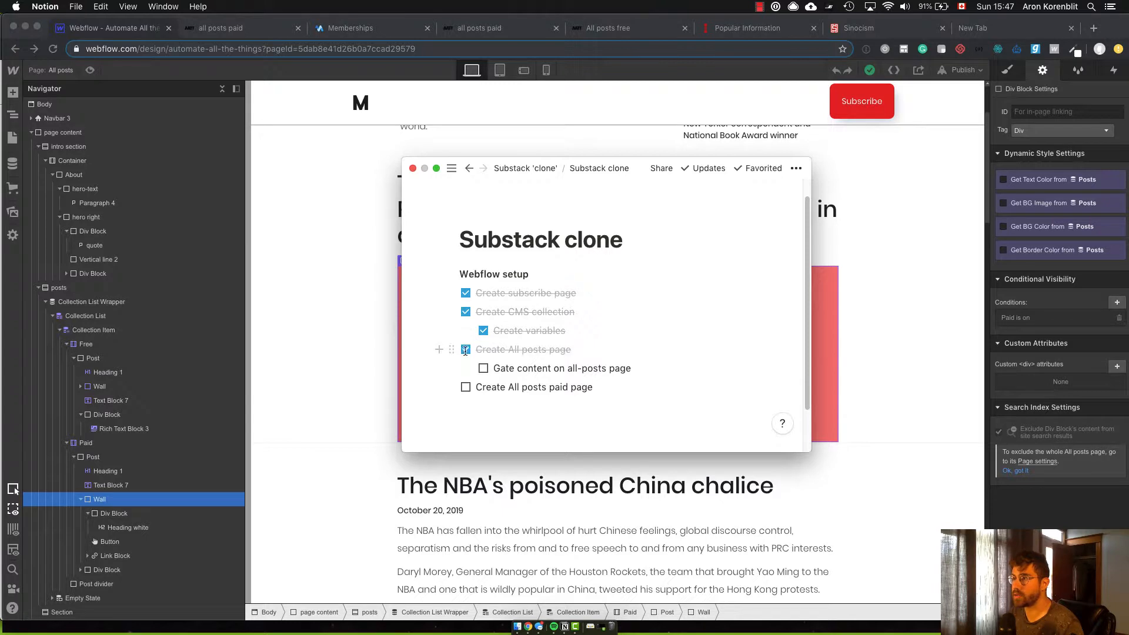
pyautogui.click(483, 368)
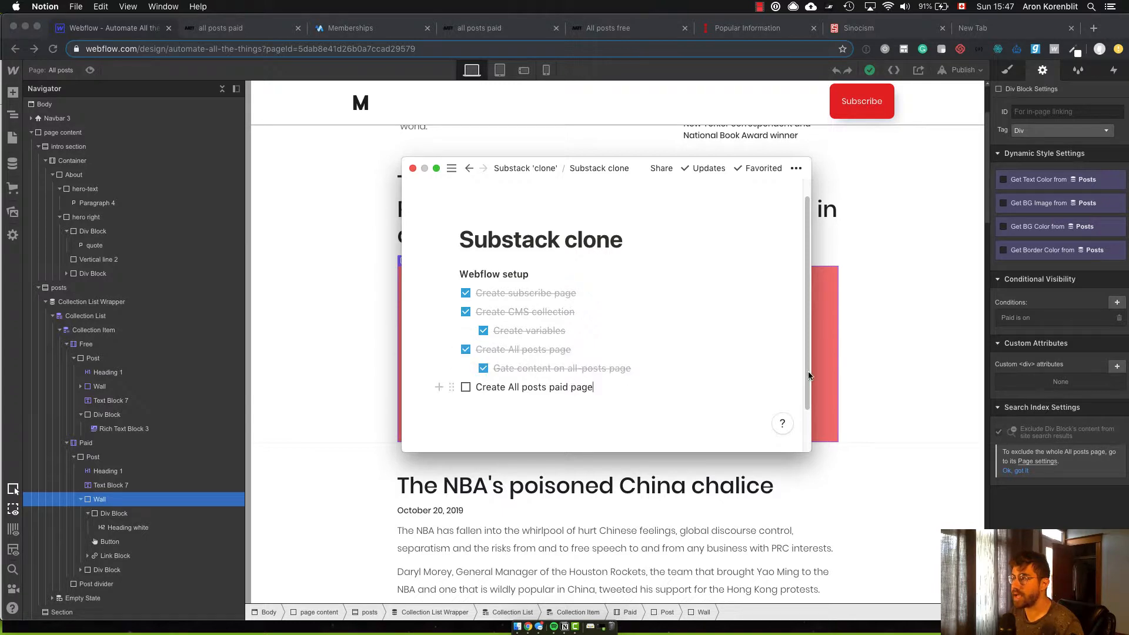
pyautogui.moveTo(597, 383); pyautogui.dragTo(473, 387)
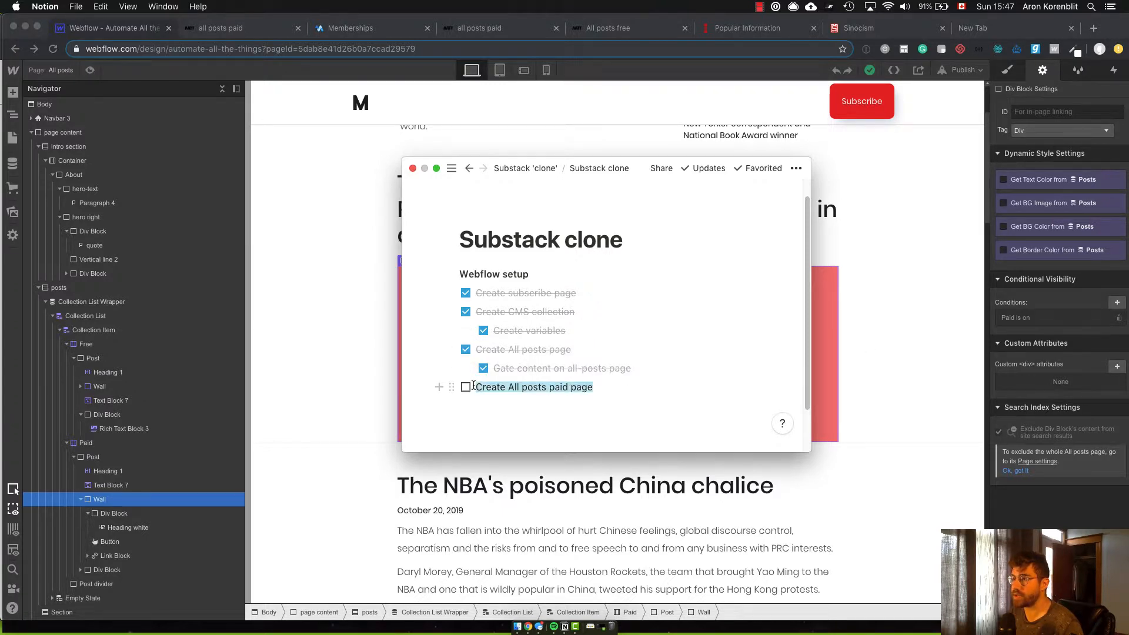
pyautogui.click(679, 403)
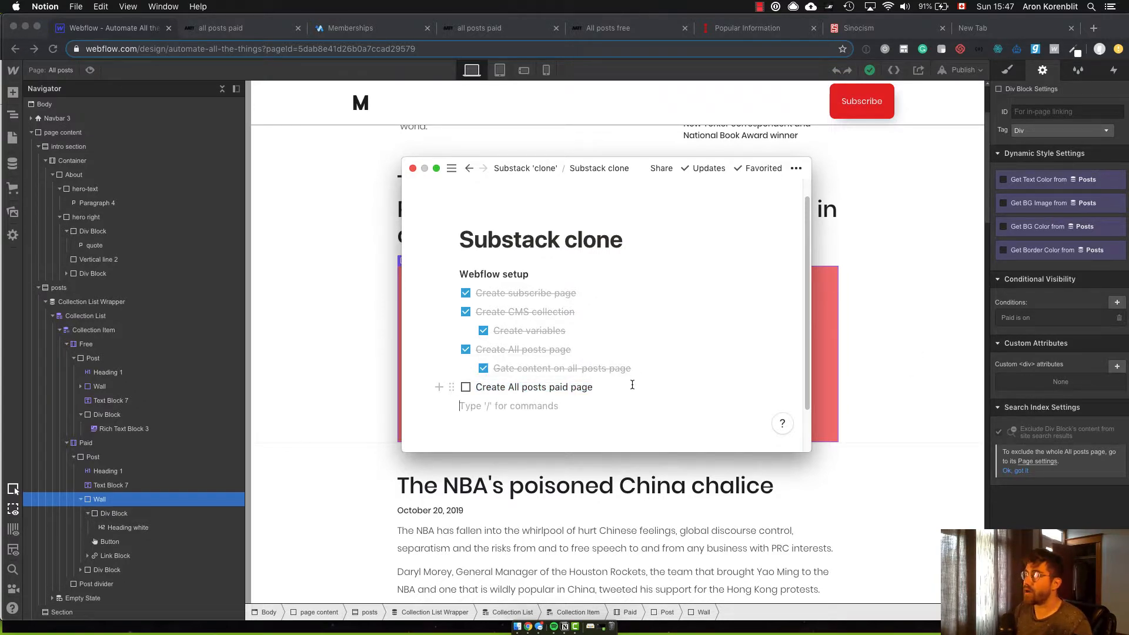
# Step: Switch back to Webflow in Chrome and open the "all posts paid" page from the substack folder
pyautogui.press('super+Tab')
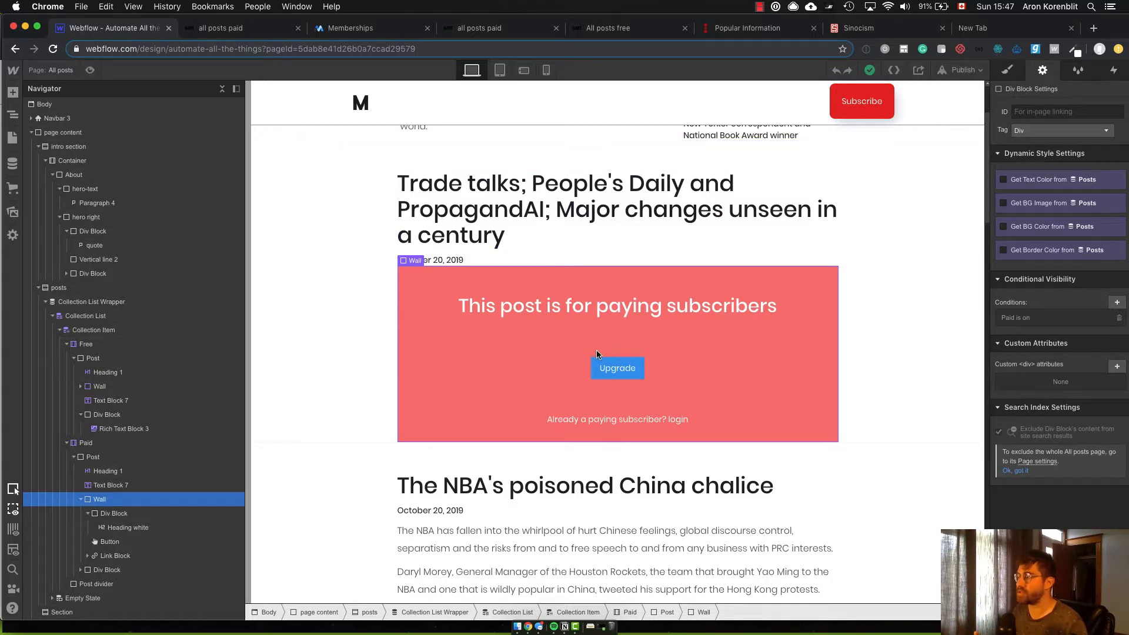
pyautogui.click(13, 137)
pyautogui.scroll(-10, 116, 430)
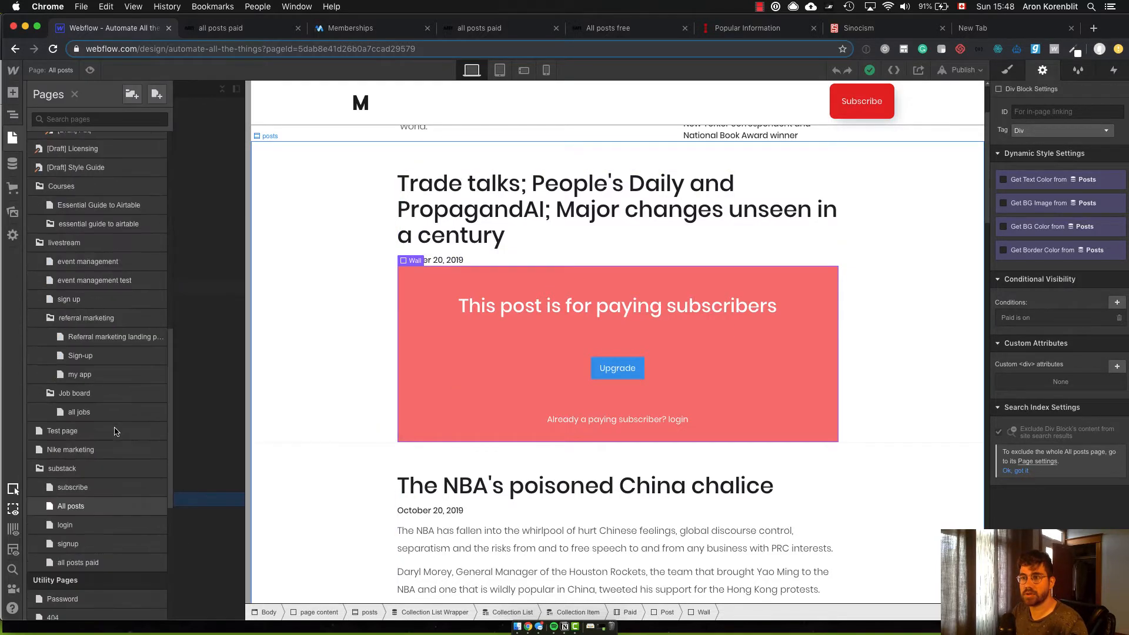
pyautogui.scroll(2, 101, 339)
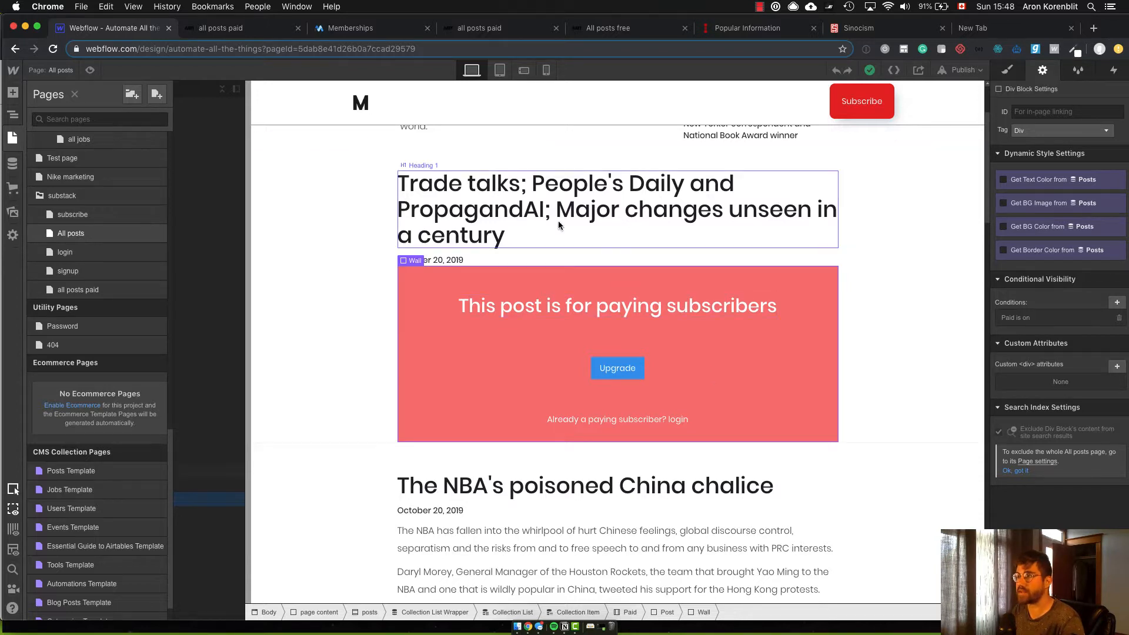
pyautogui.click(78, 290)
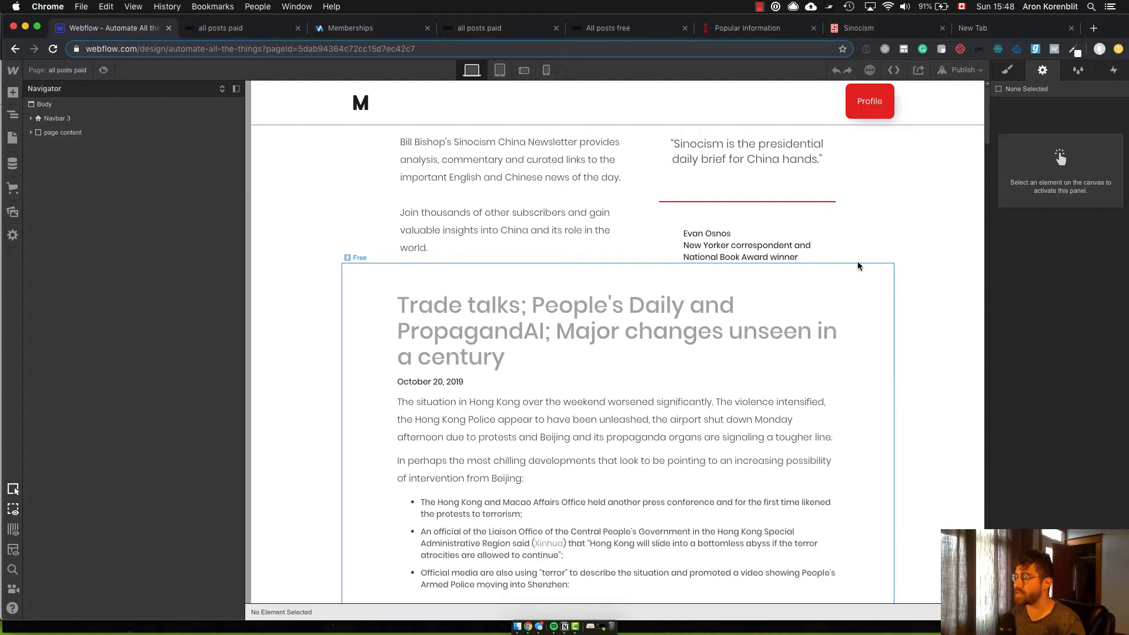
# Step: Review the top of the paid page and expand page content and its posts section in the element tree
pyautogui.scroll(-2, 810, 312)
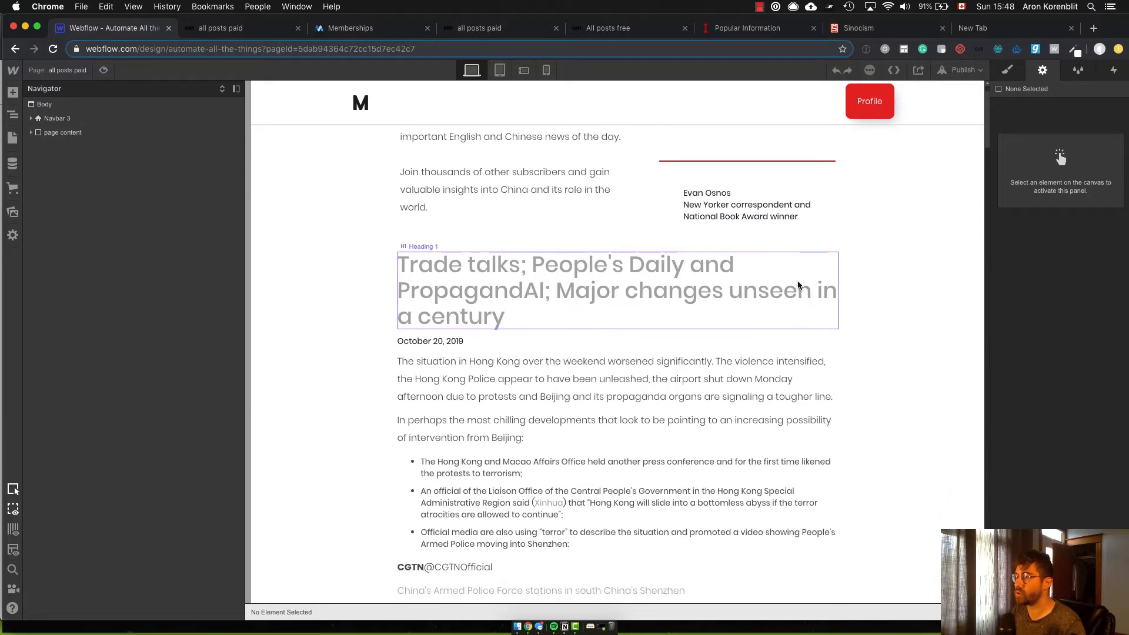
pyautogui.scroll(2, 781, 255)
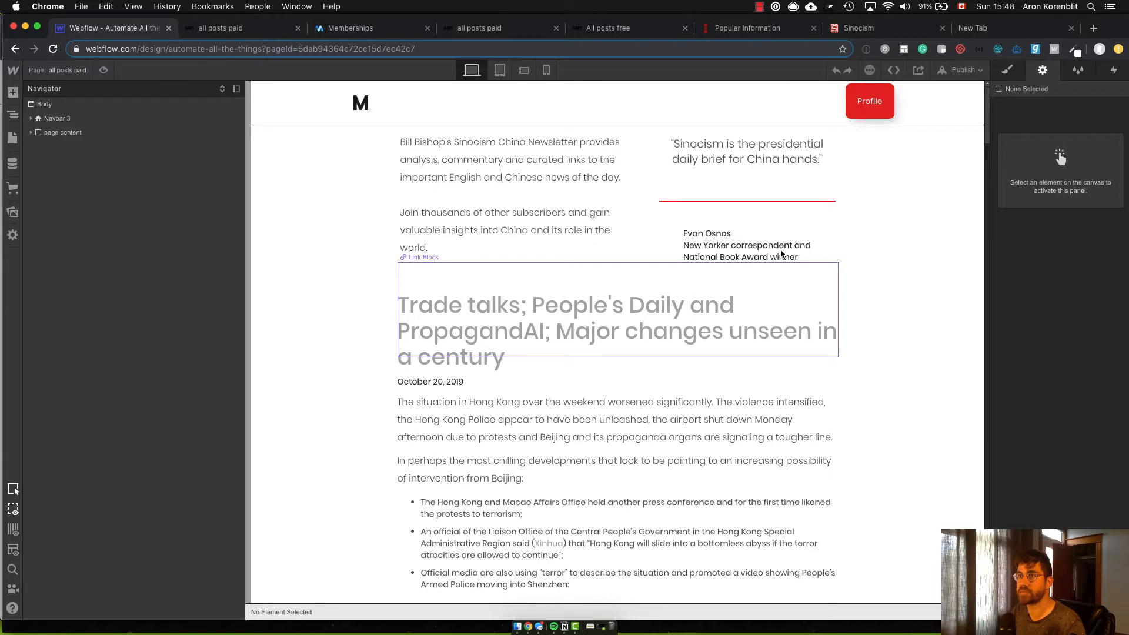
pyautogui.click(31, 133)
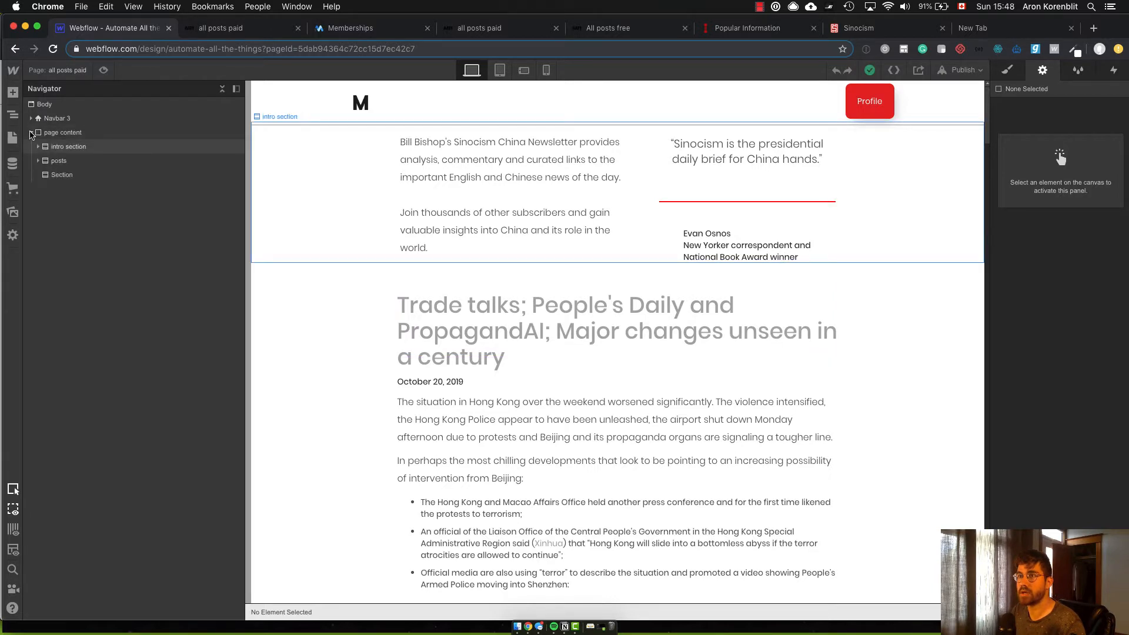
pyautogui.click(43, 162)
pyautogui.click(39, 162)
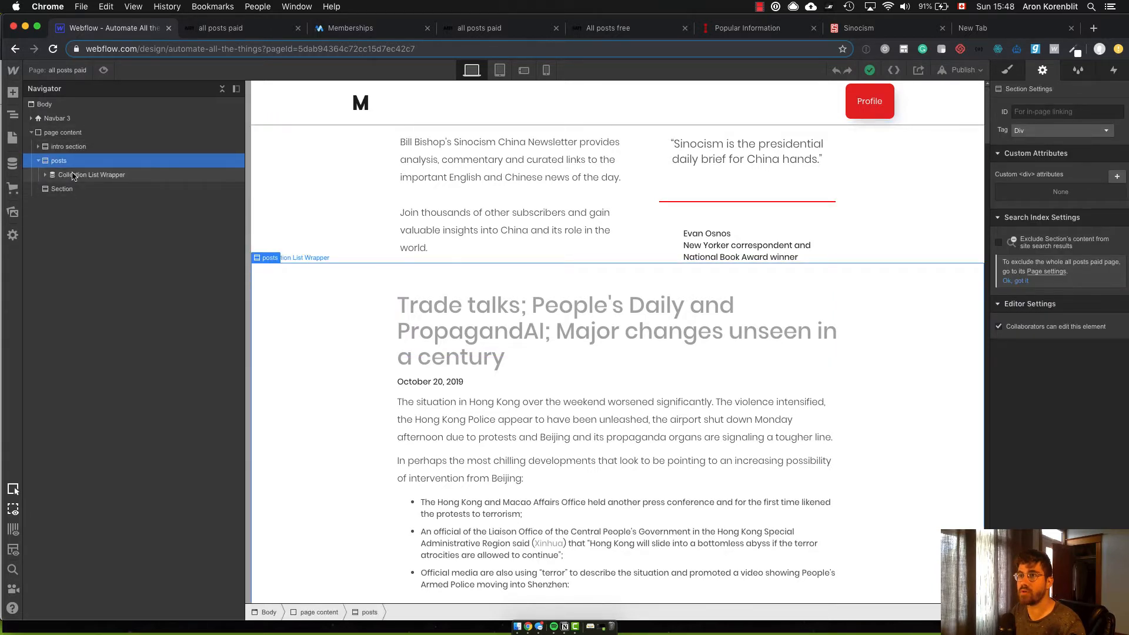
# Step: Expand the posts section's Collection List Wrapper down to its Collection Item and select the Free container
pyautogui.click(45, 176)
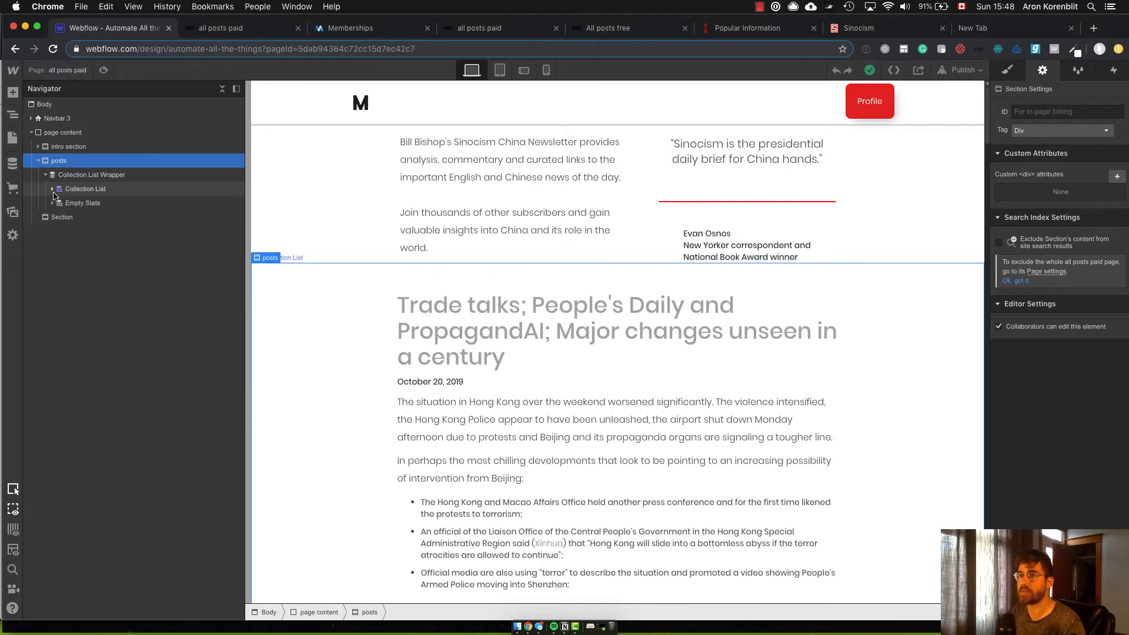
pyautogui.click(52, 190)
pyautogui.click(64, 204)
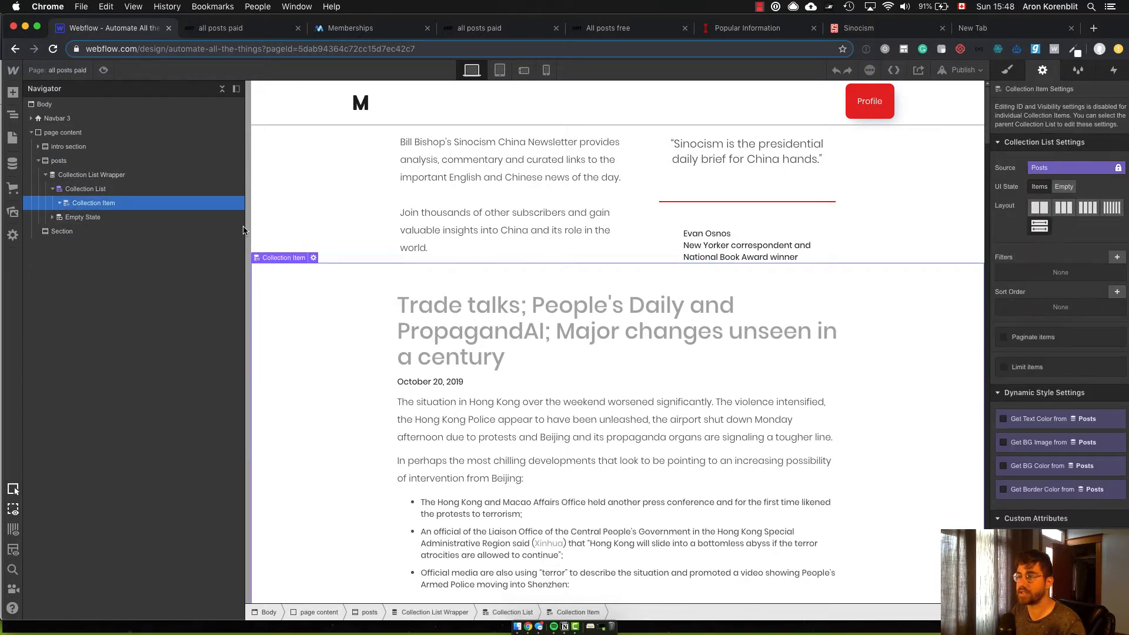
pyautogui.click(60, 204)
pyautogui.click(85, 218)
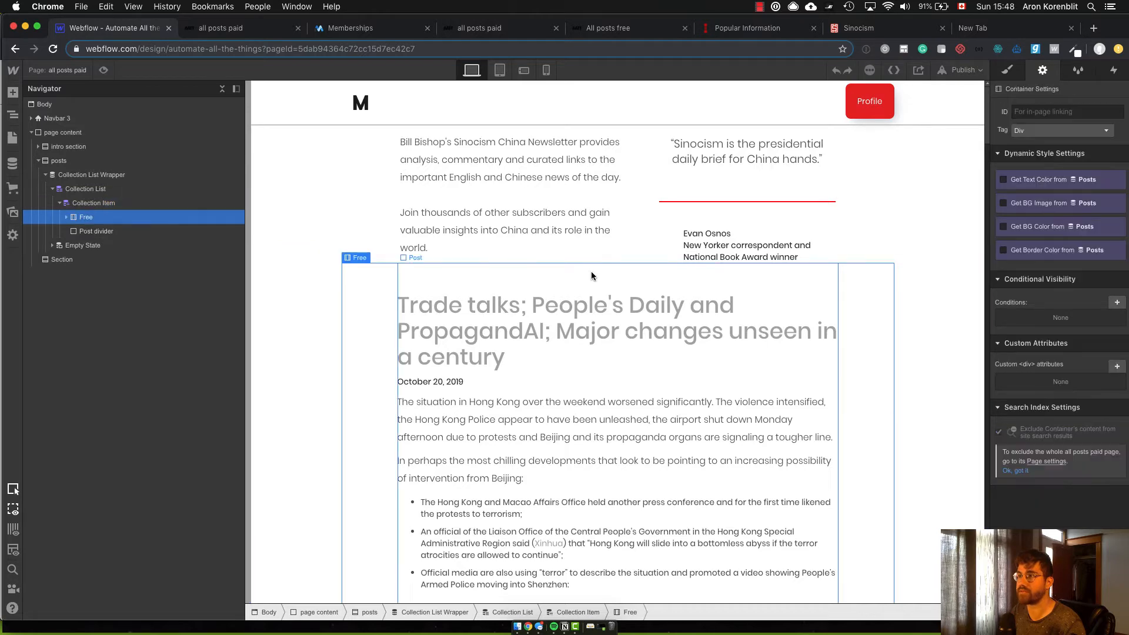
# Step: Review the full-length articles and the Free container's conditional visibility, then select the third post's rich text block
pyautogui.scroll(-5, 650, 355)
pyautogui.scroll(-15, 650, 360)
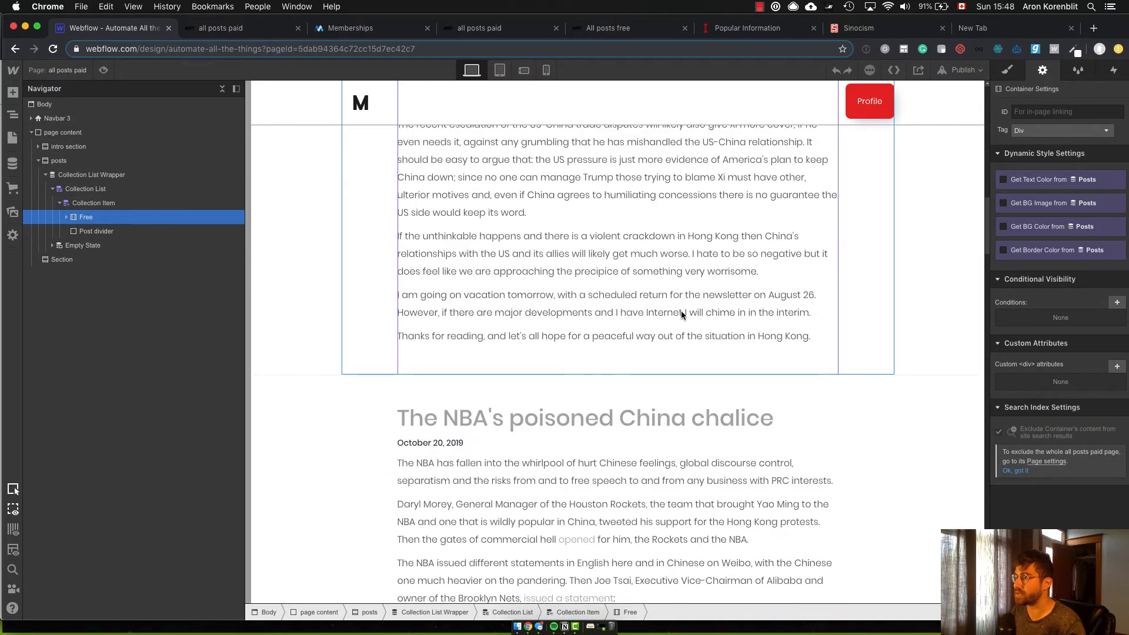
pyautogui.scroll(10, 771, 317)
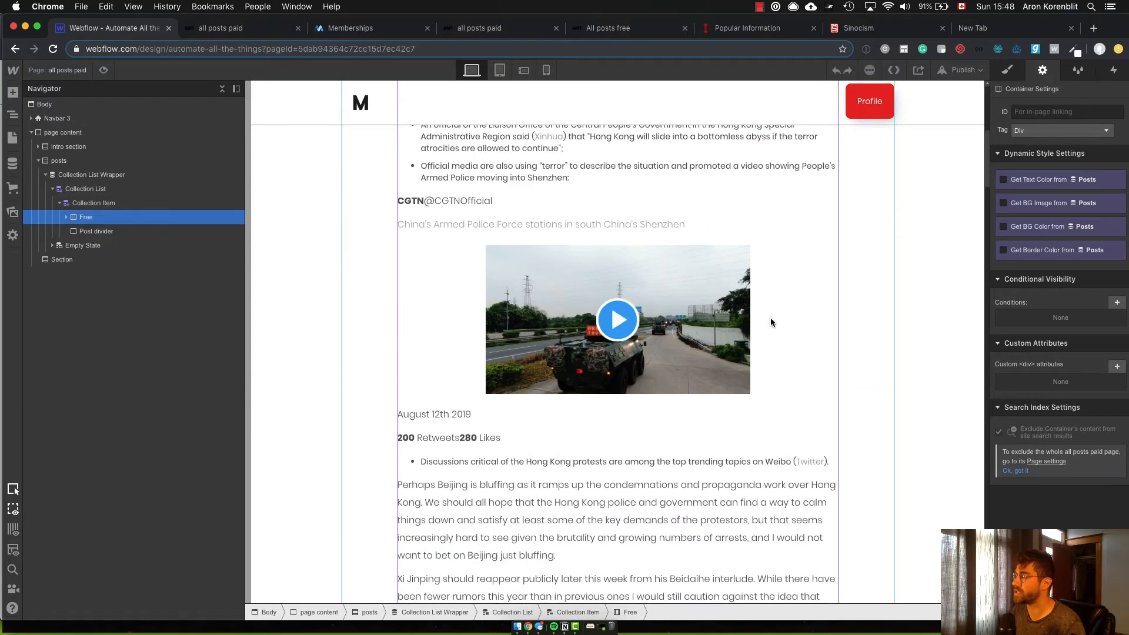
pyautogui.scroll(4, 770, 318)
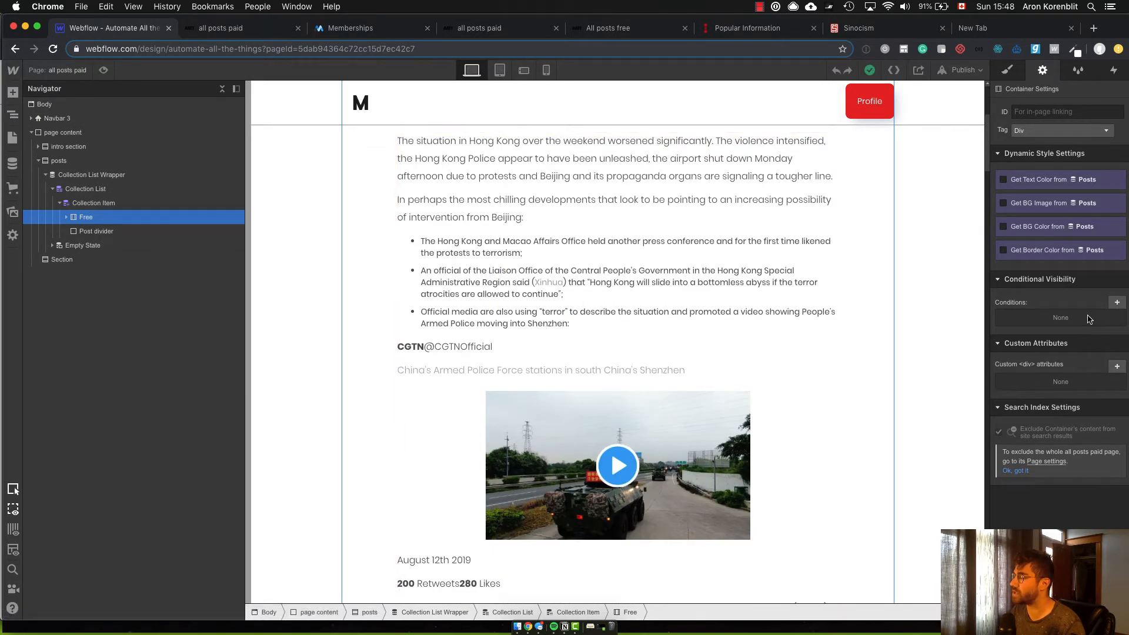
pyautogui.scroll(-2, 686, 360)
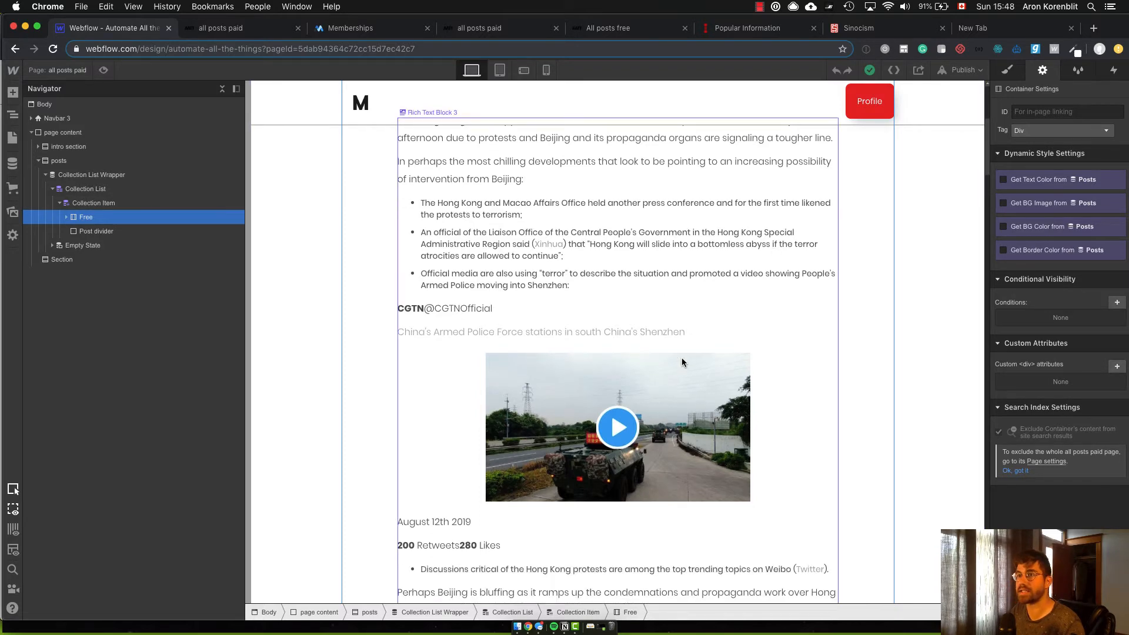
pyautogui.scroll(-15, 681, 362)
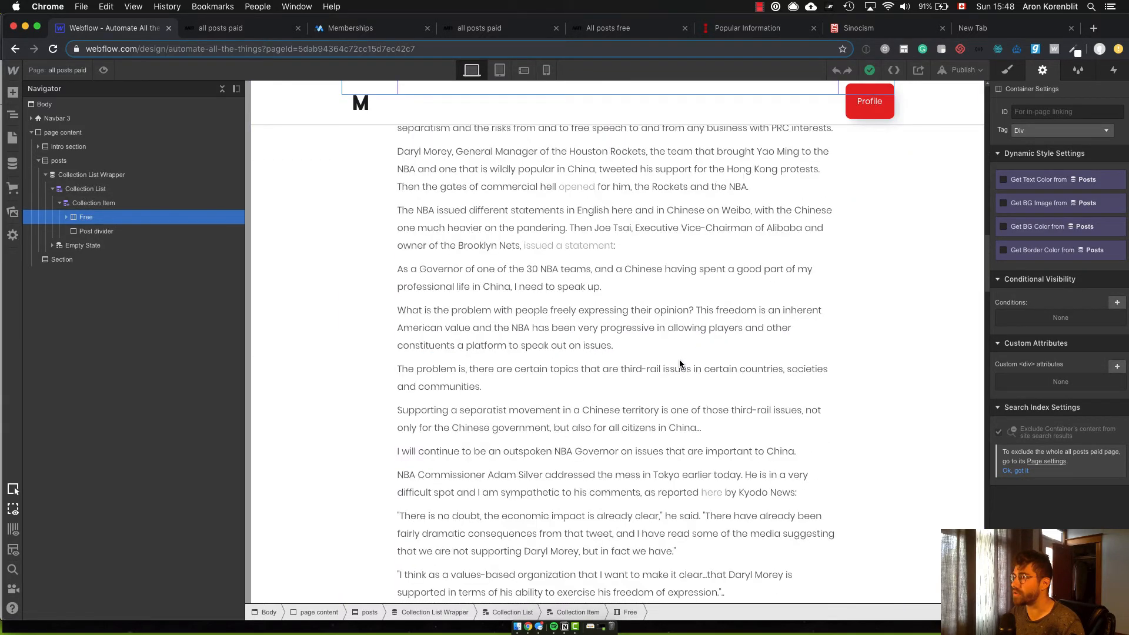
pyautogui.scroll(-15, 680, 365)
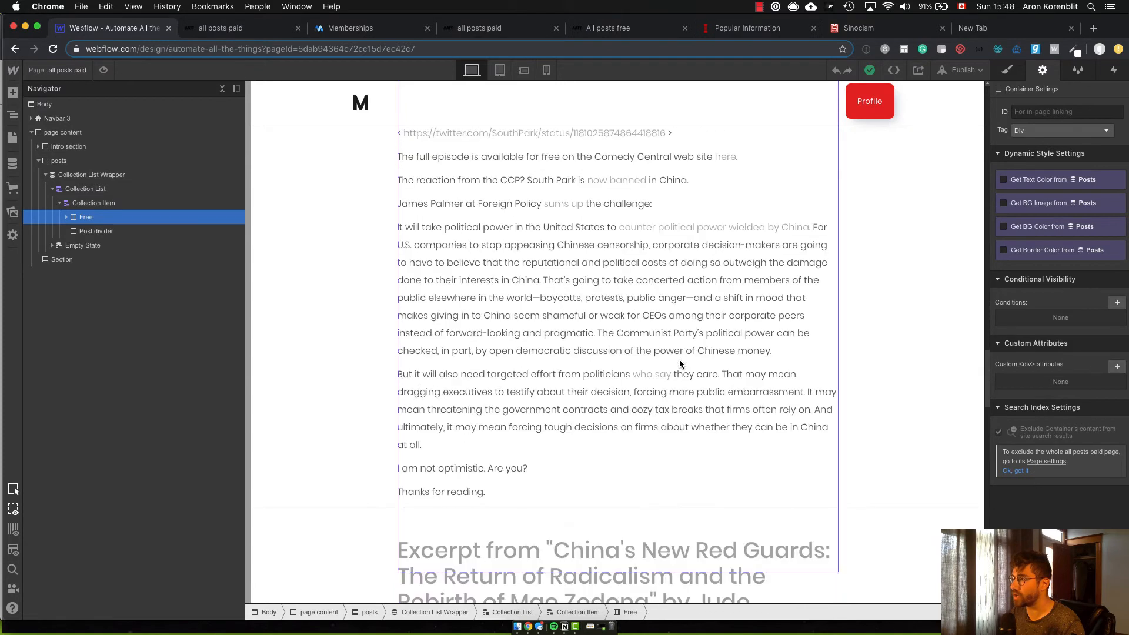
pyautogui.scroll(-8, 679, 364)
pyautogui.click(658, 341)
# Step: Switch to Notion, tick off "Create All posts paid page" in the checklist, and return to Webflow in Chrome
pyautogui.press('super+Tab')
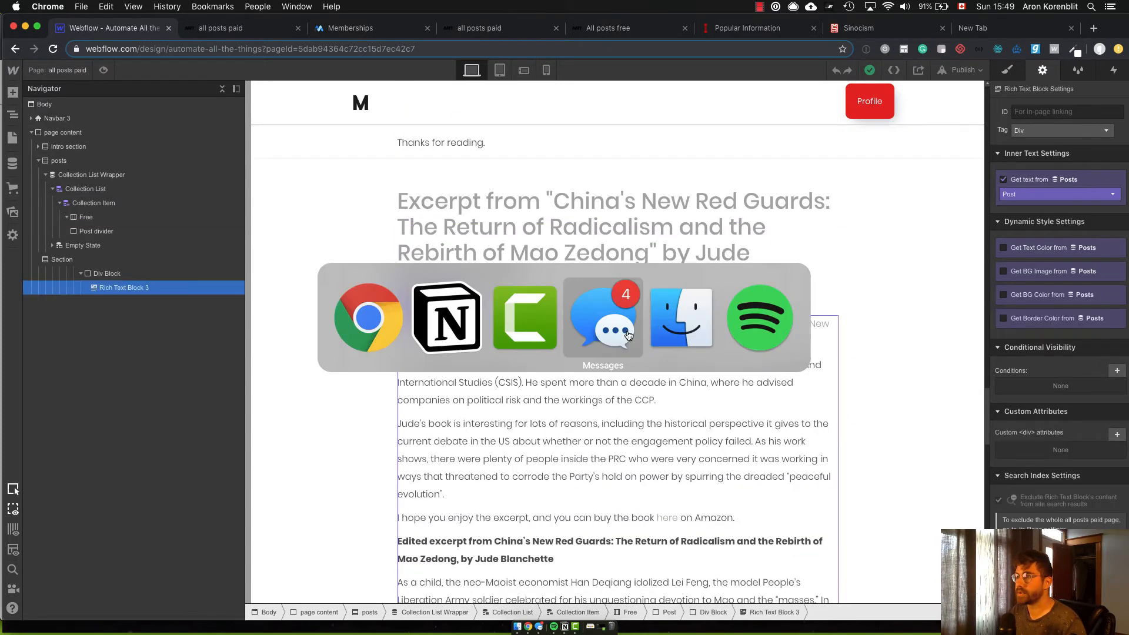
pyautogui.click(466, 387)
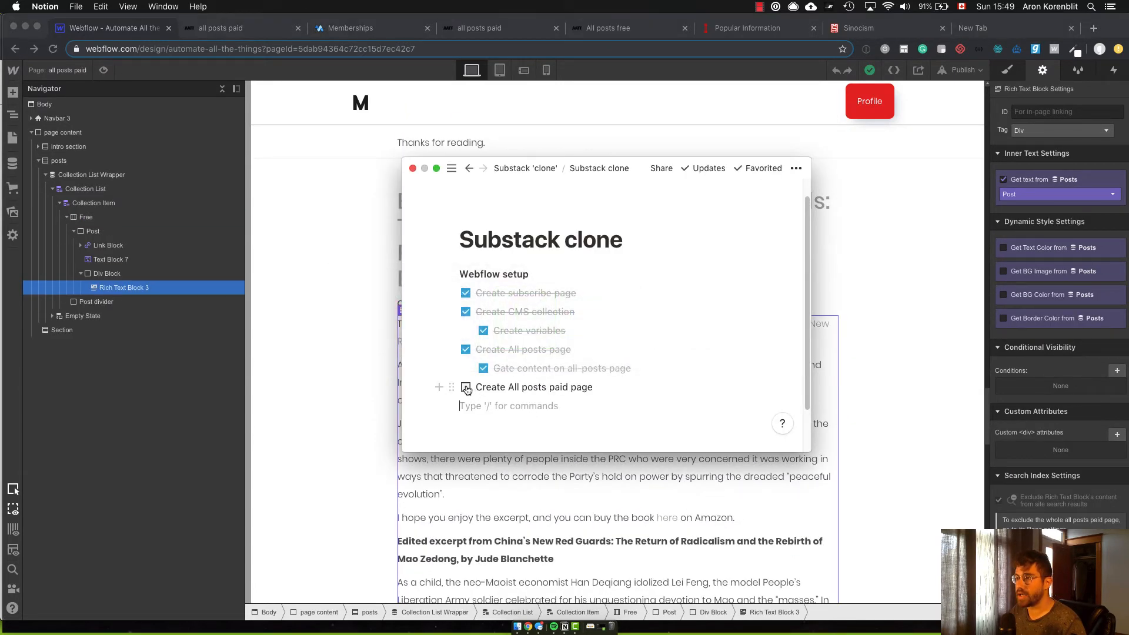
pyautogui.press('super+Tab')
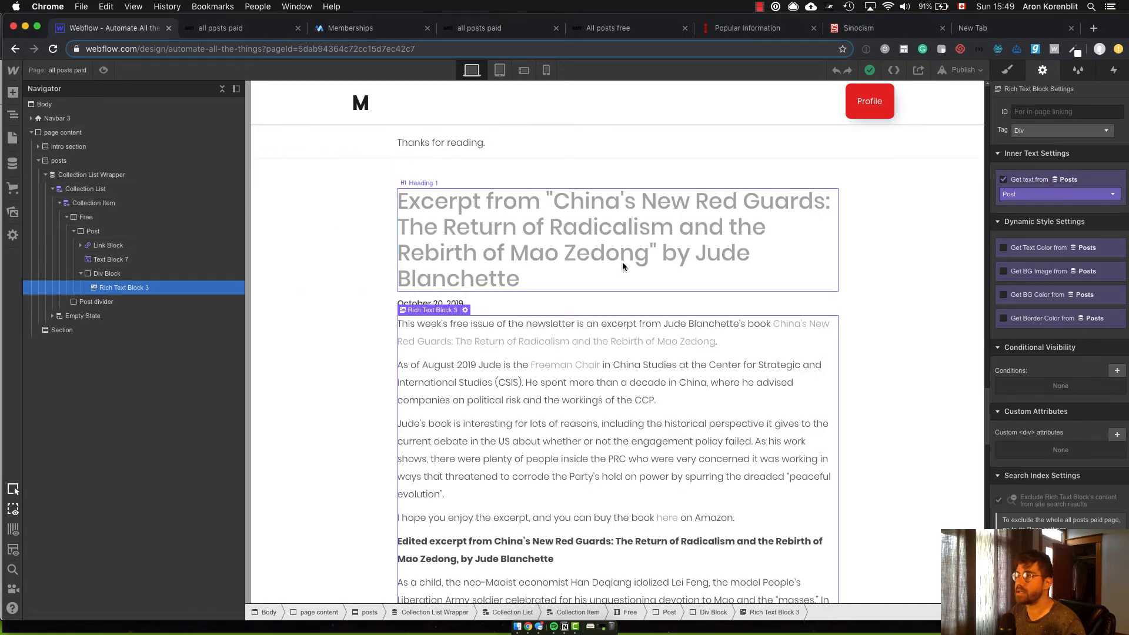
# Step: Look back through the paid page's posts from the third article up to the video in the first one
pyautogui.scroll(15, 739, 280)
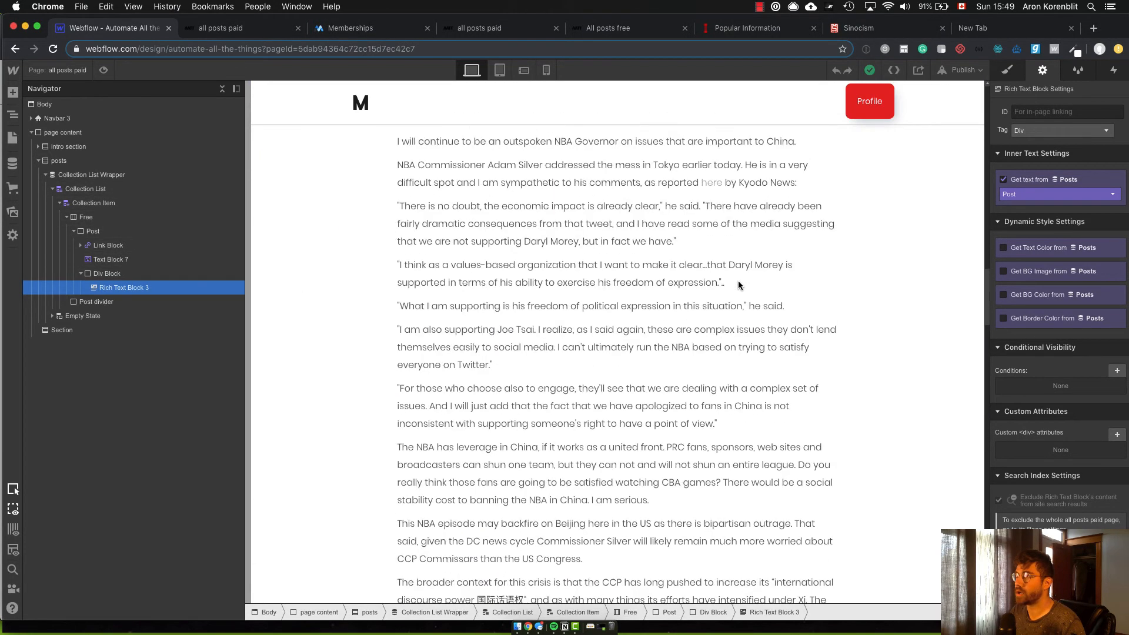
pyautogui.scroll(5, 664, 325)
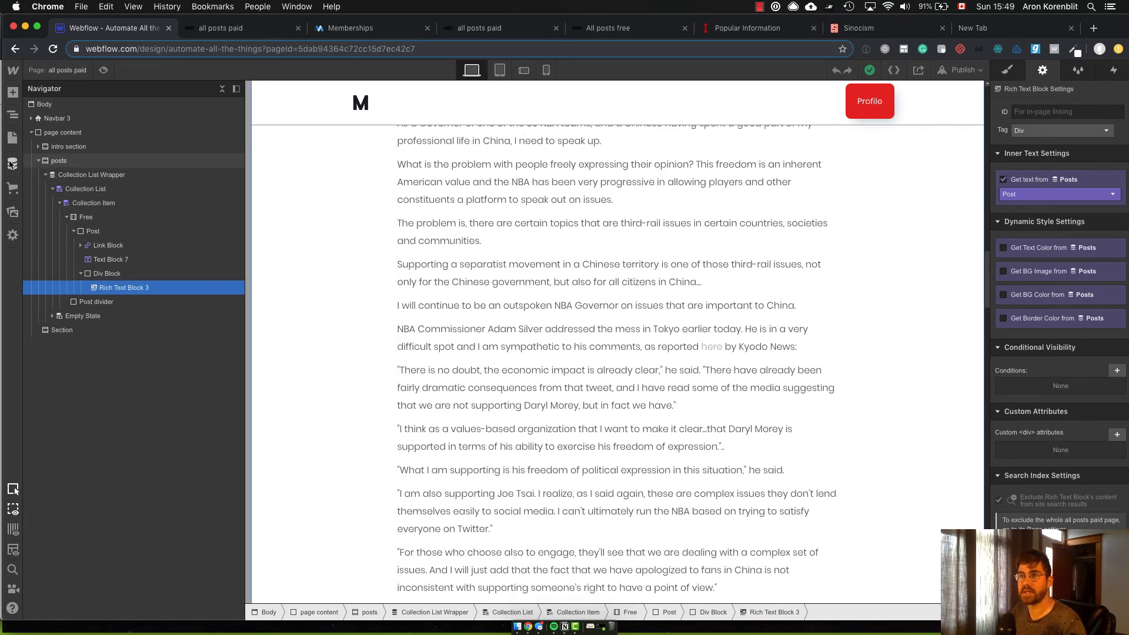
pyautogui.scroll(15, 584, 364)
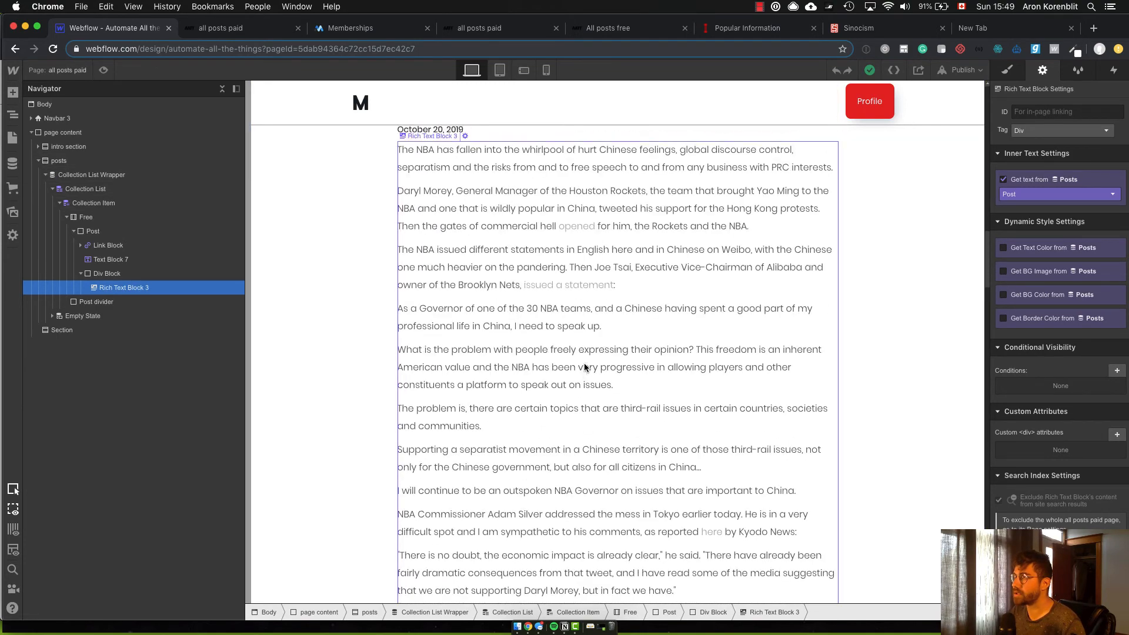
pyautogui.scroll(15, 585, 367)
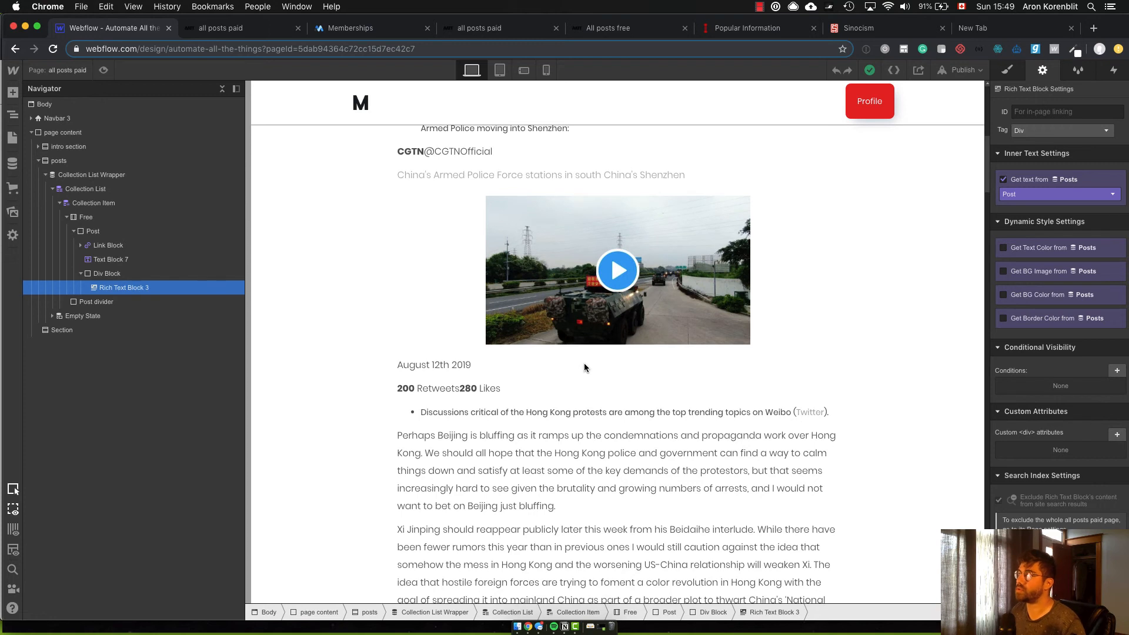